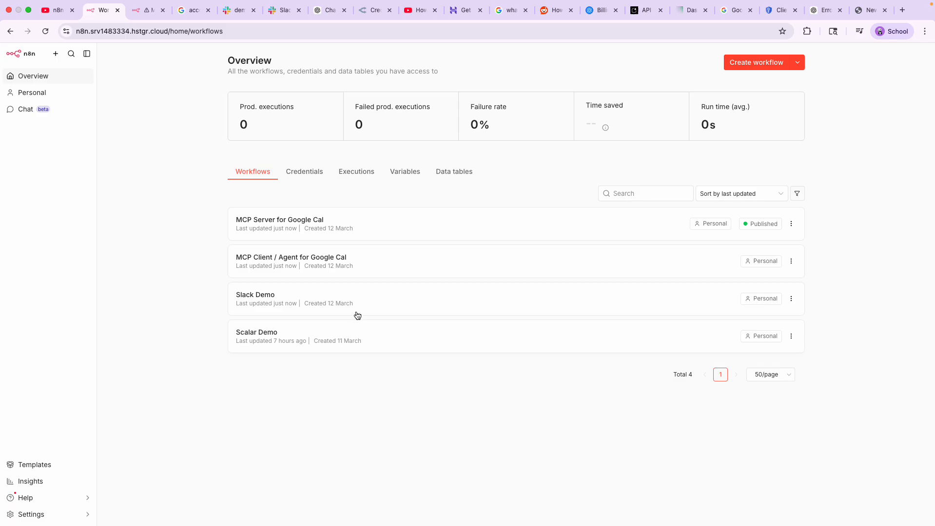
Step: Open the MCP Server for Google Cal workflow and review the MCP Server Trigger's production and test URLs
left_click(302, 220)
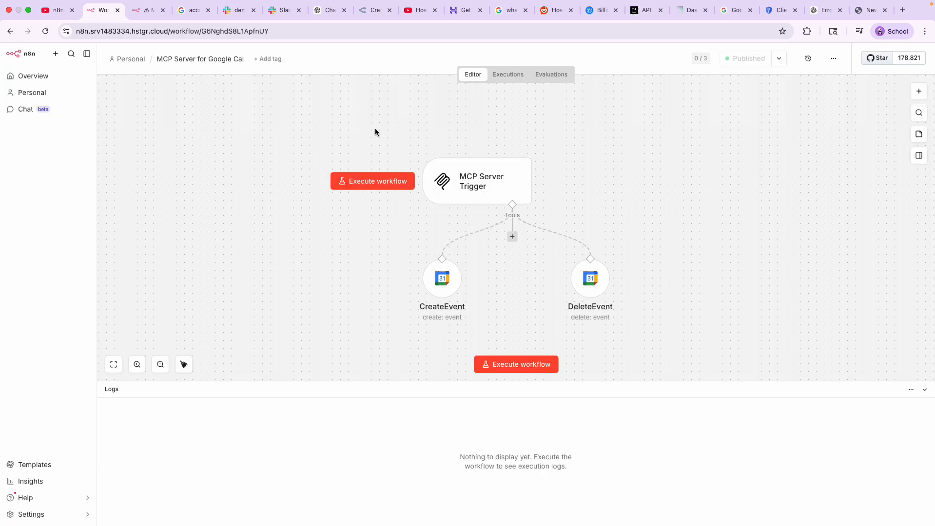
mouse_move(492, 192)
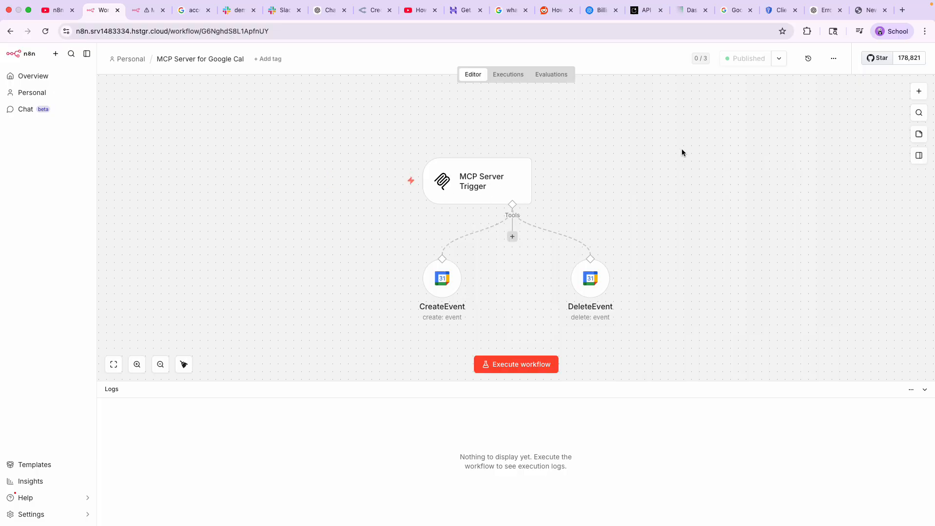
double_click(489, 177)
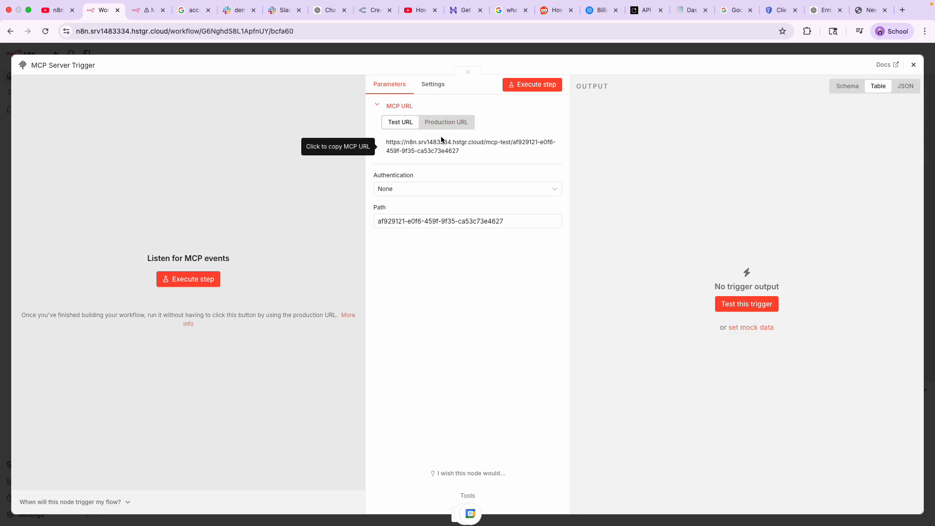
left_click(438, 124)
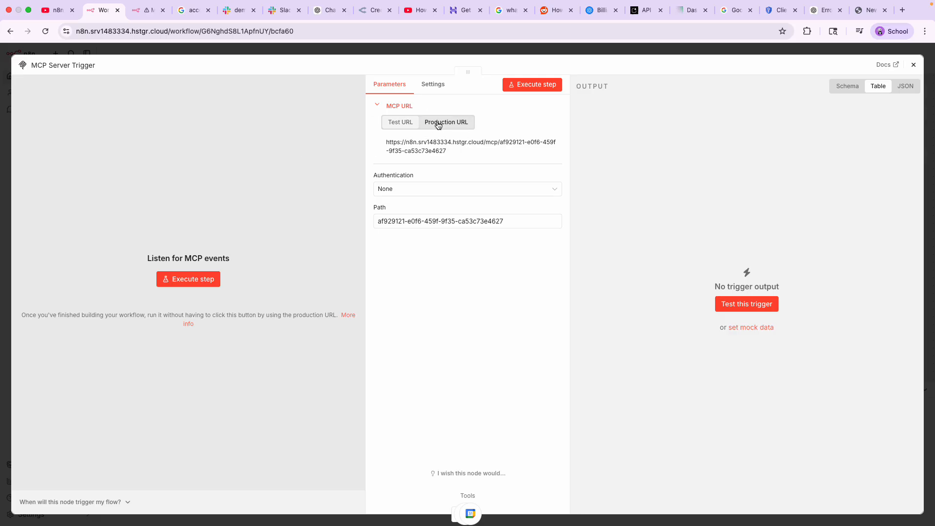
left_click(409, 125)
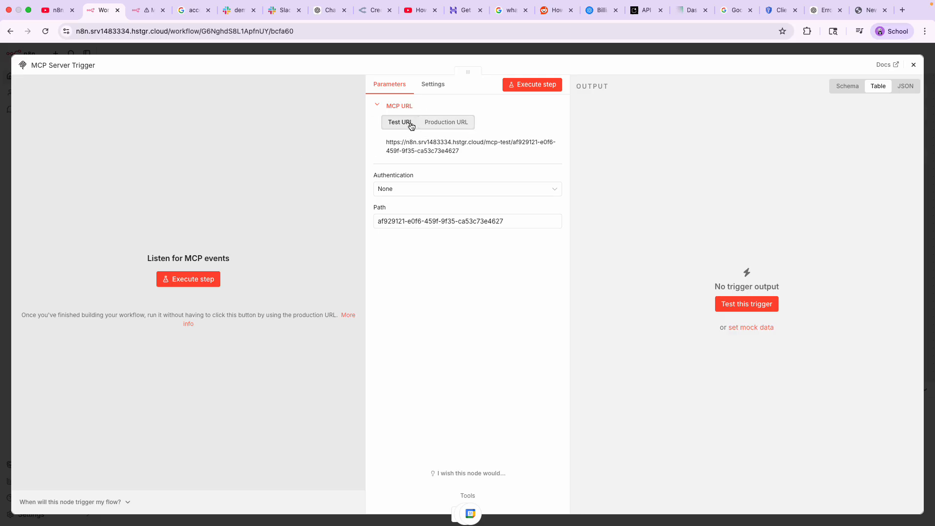
left_click(913, 65)
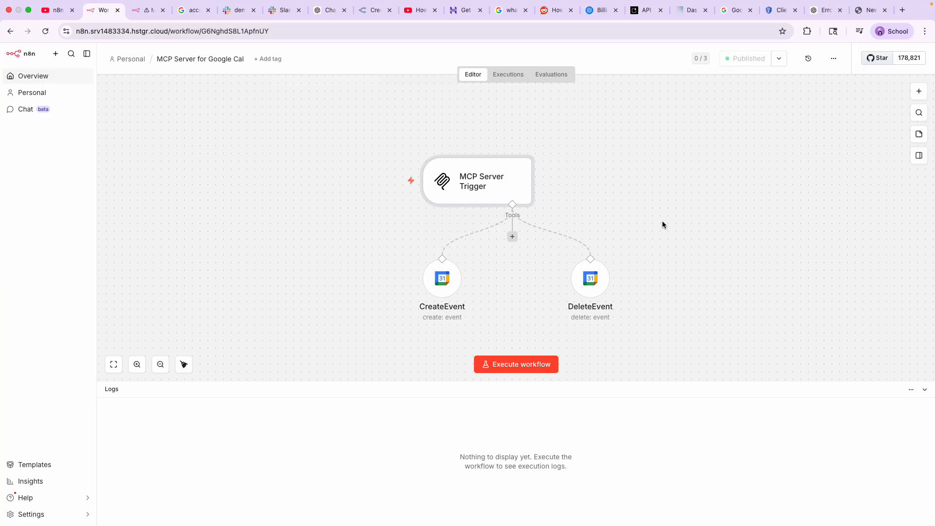
Step: Open the parameters of the CreateEvent Google Calendar tool
left_click(451, 279)
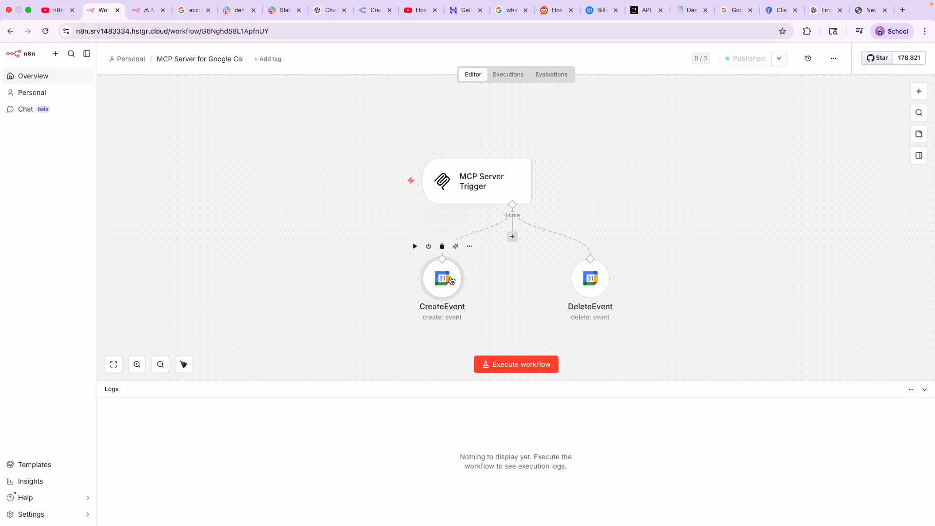
double_click(451, 280)
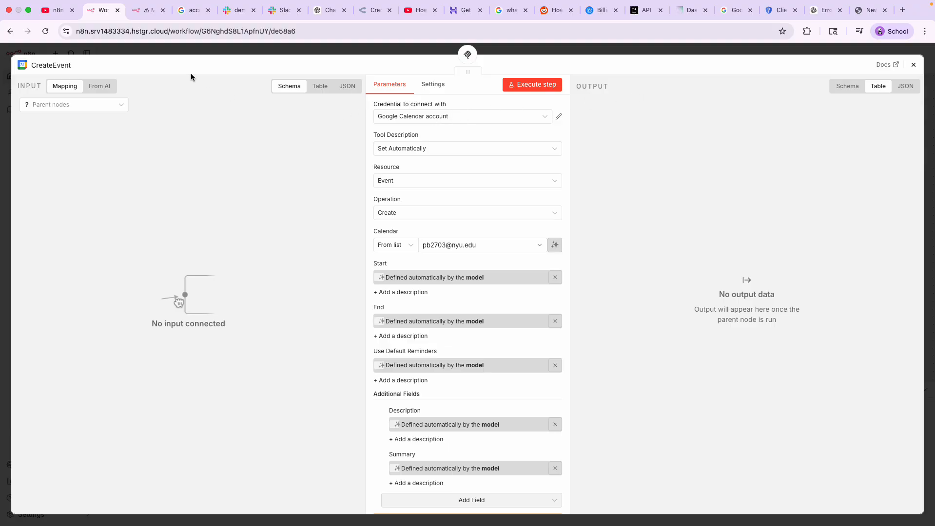
Step: Close the Google sign-in error and Google Calendar pages and switch to the Google Cloud OAuth clients page
left_click(189, 15)
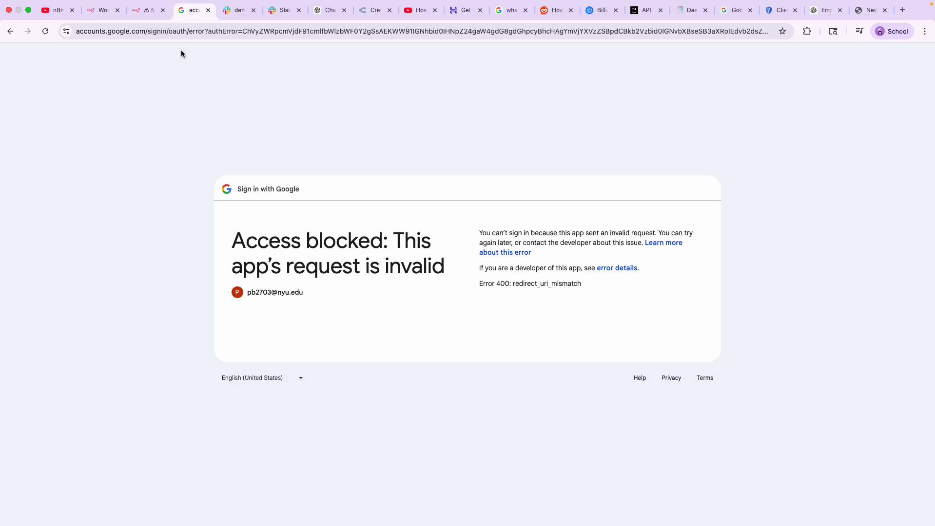
left_click(208, 10)
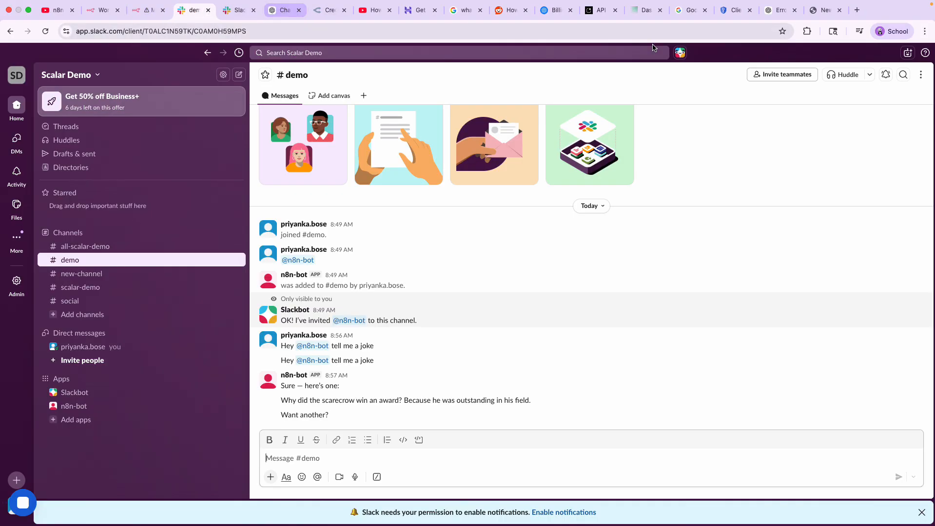
left_click(823, 11)
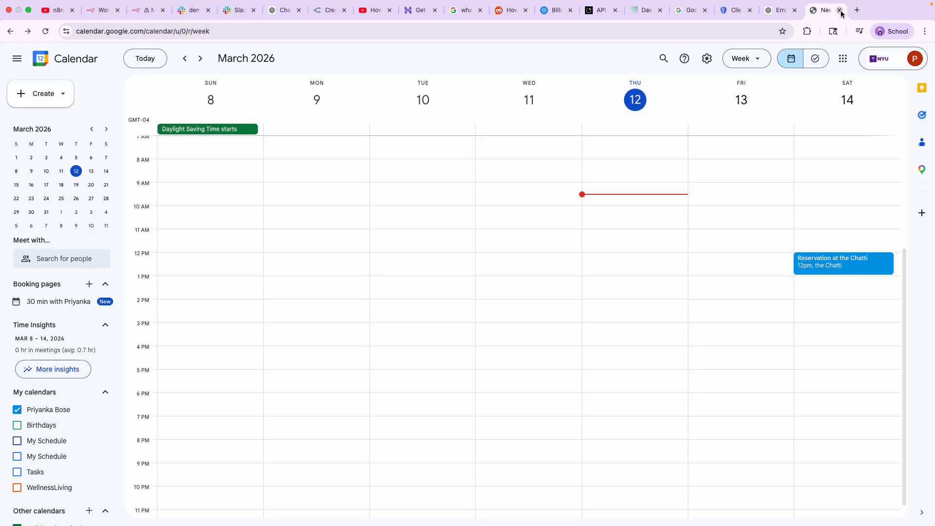
left_click(838, 10)
left_click(767, 11)
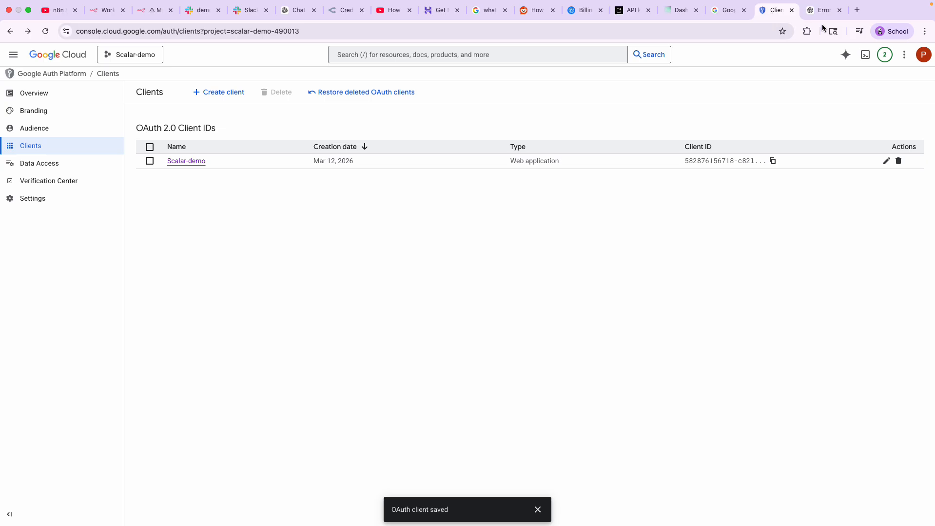
Step: Look over the Google Calendar API overview documentation and return to the Google Cloud OAuth clients page
left_click(728, 19)
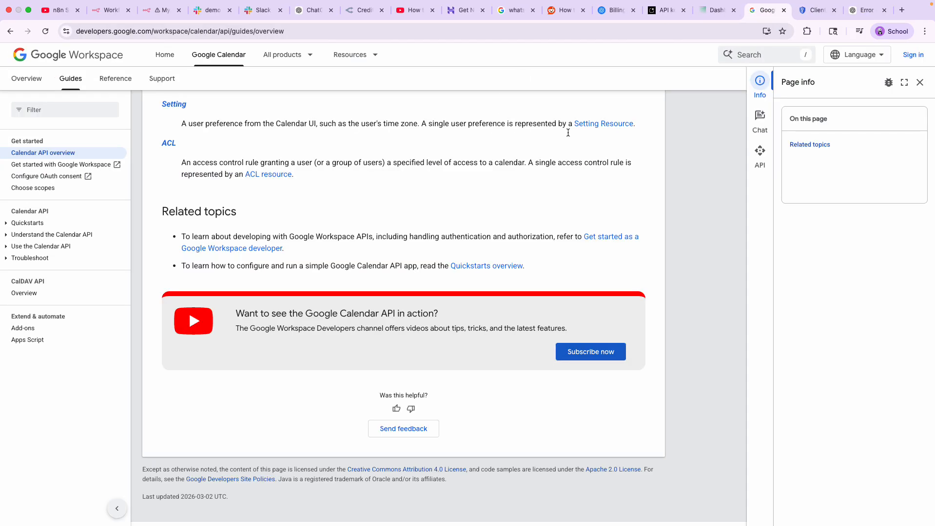
scroll(236, 102, "up", 7)
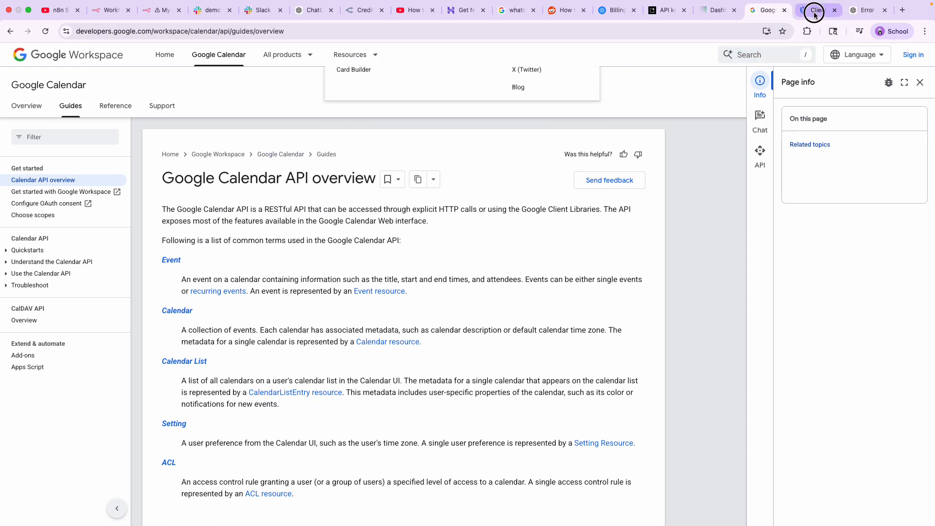
left_click(813, 11)
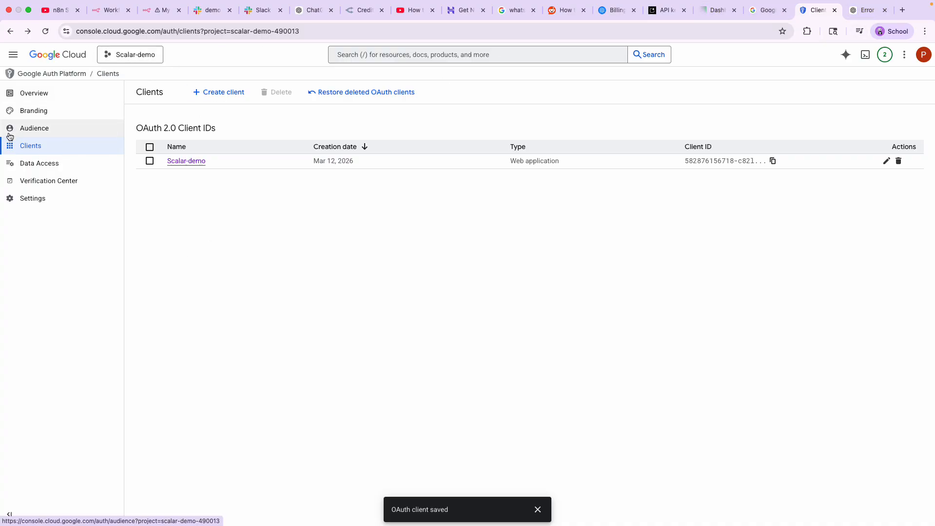
Step: Go to the Google Cloud welcome page and view the project selector, keeping the Scalar-demo project
left_click(63, 54)
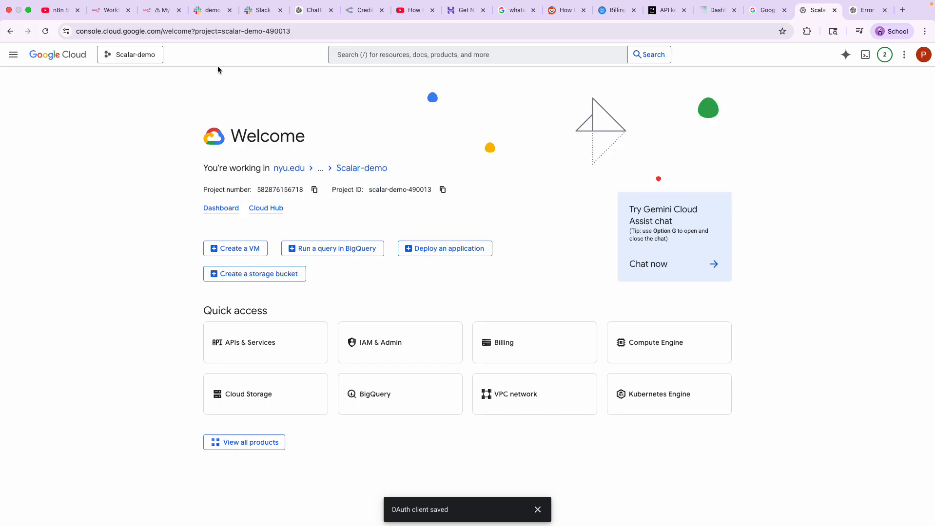
left_click(132, 61)
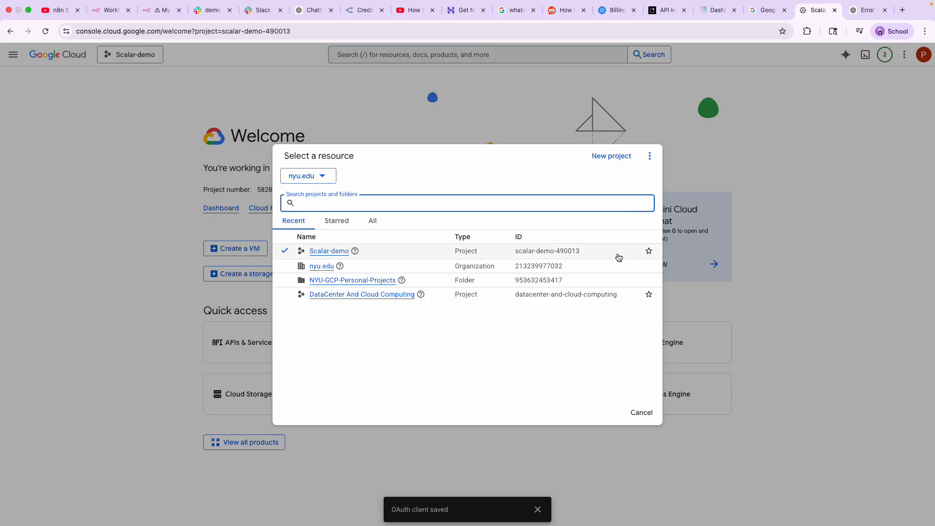
left_click(642, 414)
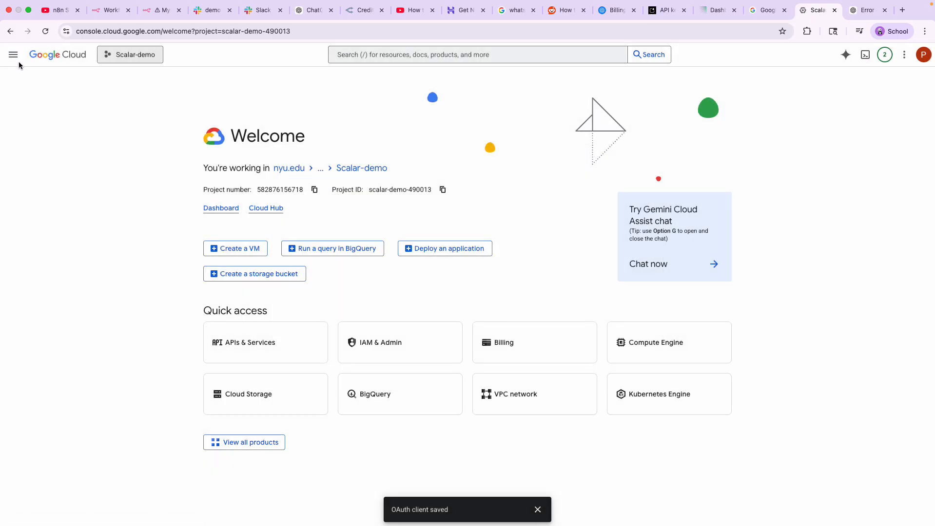
Step: Open the API Library of the Scalar-demo project and browse the available APIs
left_click(14, 55)
mouse_move(61, 339)
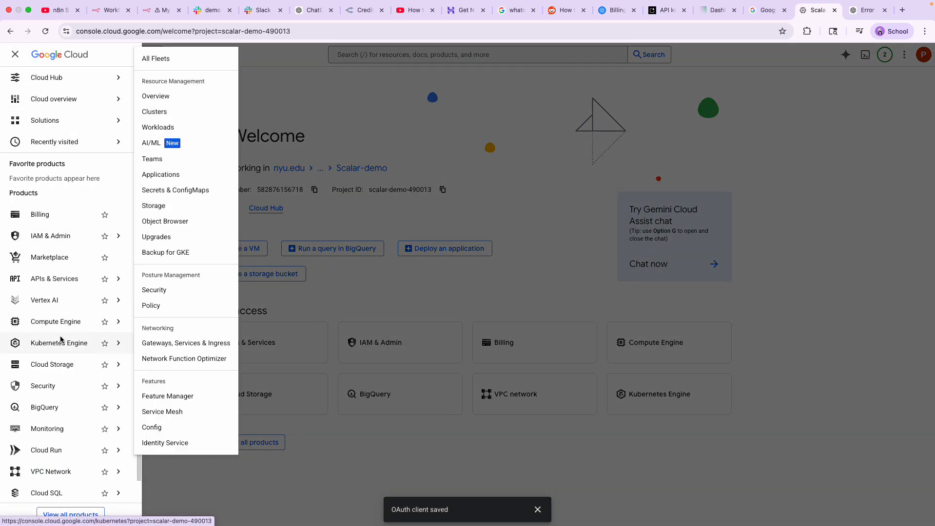
mouse_move(61, 280)
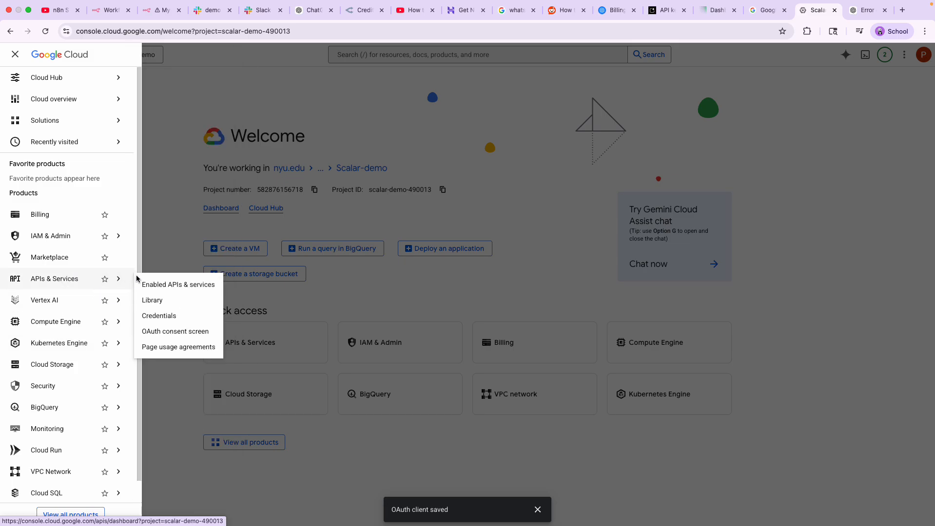
left_click(153, 301)
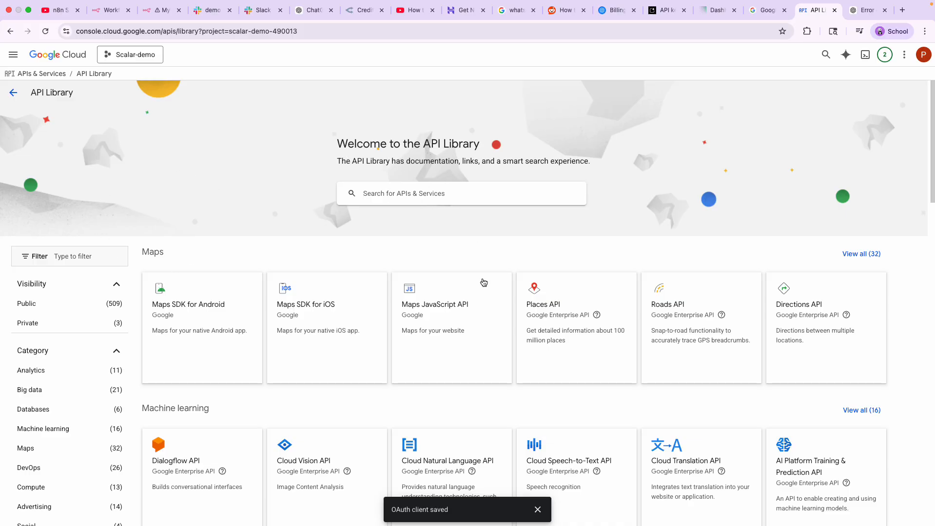
scroll(456, 191, "down", 4)
scroll(459, 187, "up", 4)
scroll(448, 191, "down", 1)
Step: Search the API Library for "Google Calendar API" and open the Google Calendar API's product details
left_click(442, 193)
type("Google Cal")
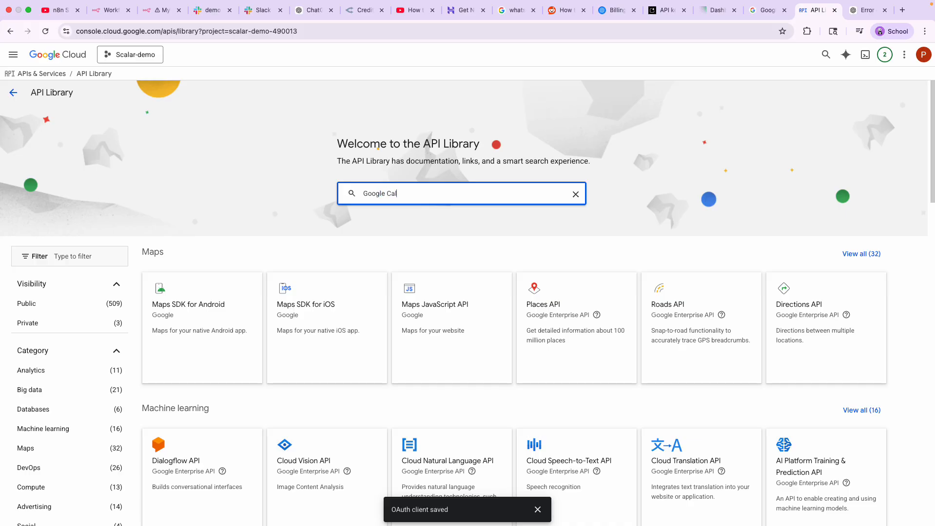
type("endar API")
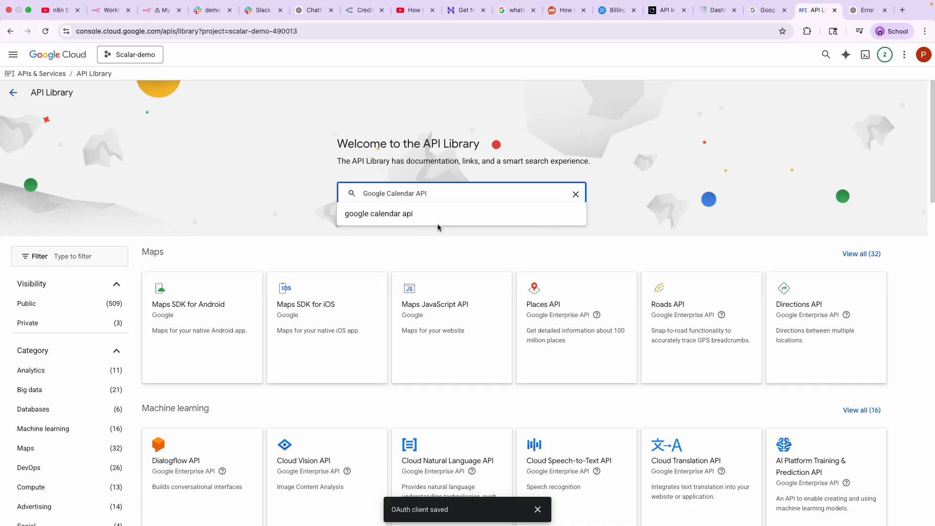
left_click(413, 214)
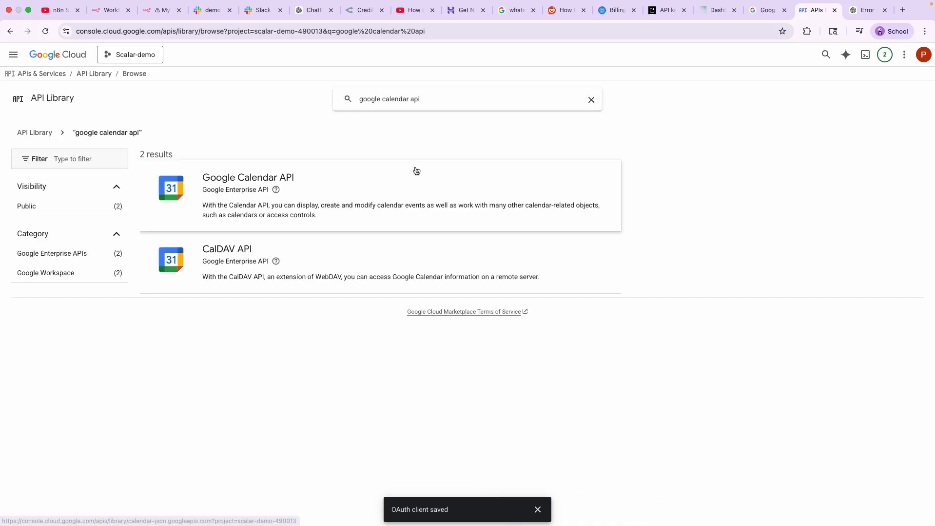
left_click(322, 188)
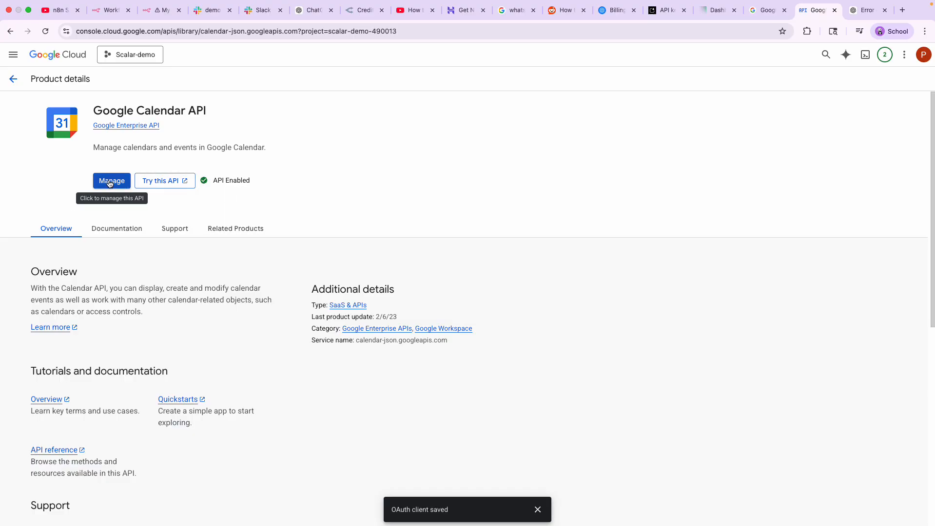
Step: Skim the Google Calendar API reference through the Try this API option and return to the API's product details
left_click(13, 54)
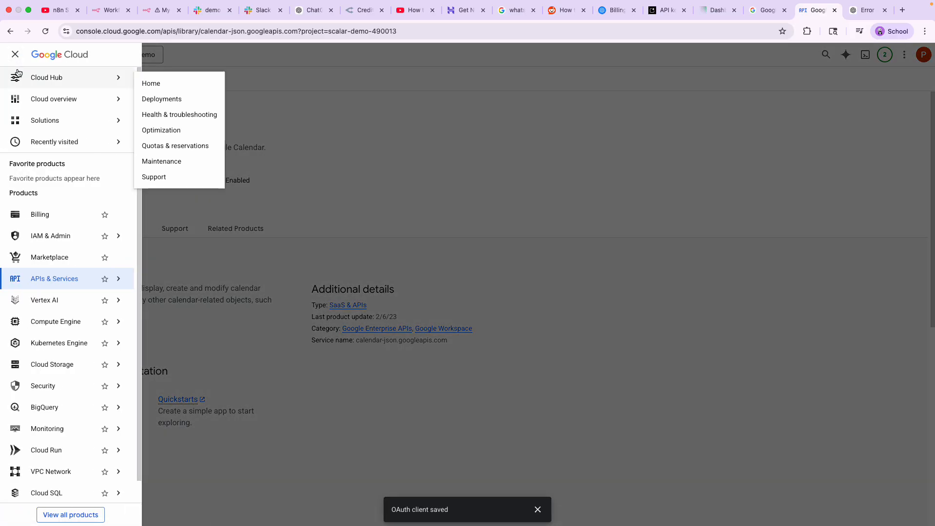
left_click(281, 111)
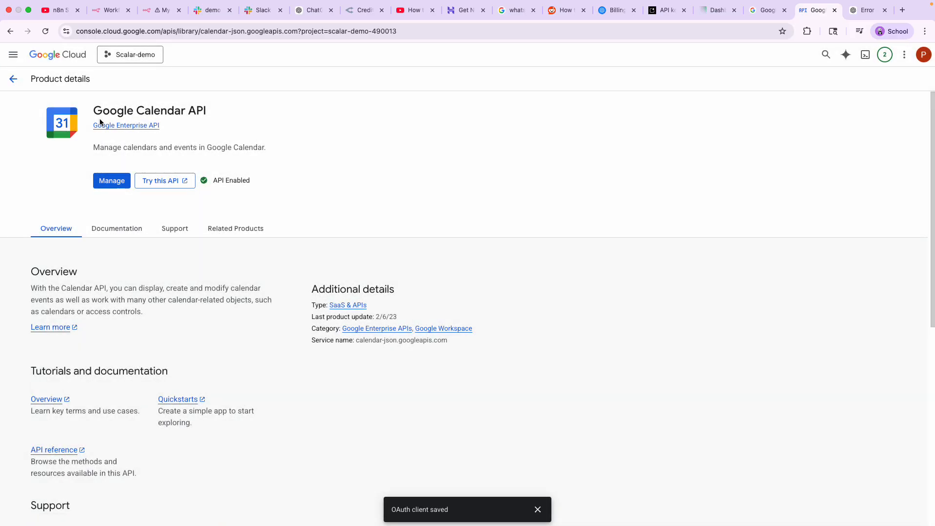
left_click(163, 181)
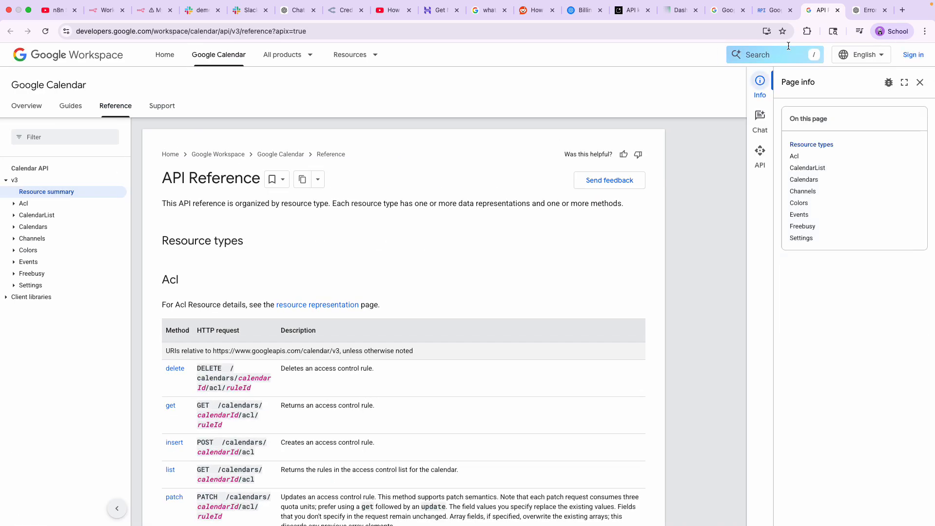
scroll(448, 237, "down", 6)
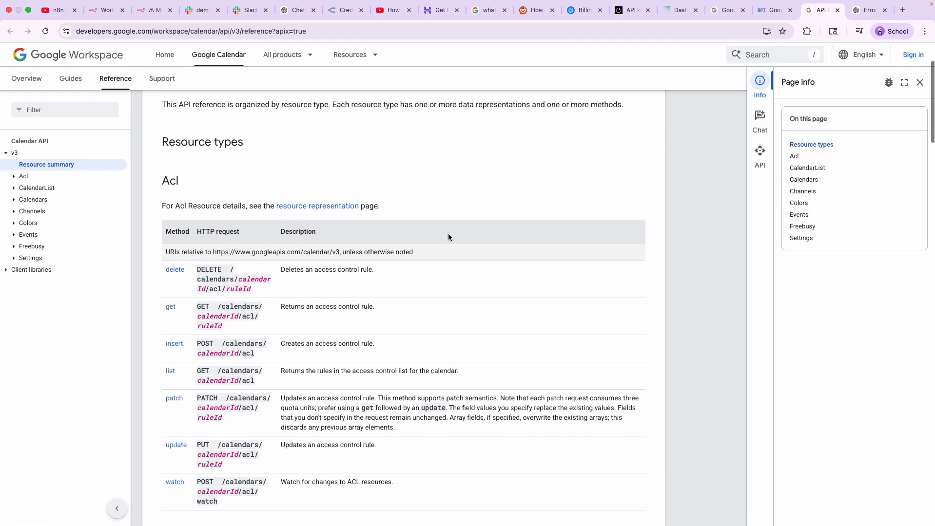
scroll(448, 233, "up", 2)
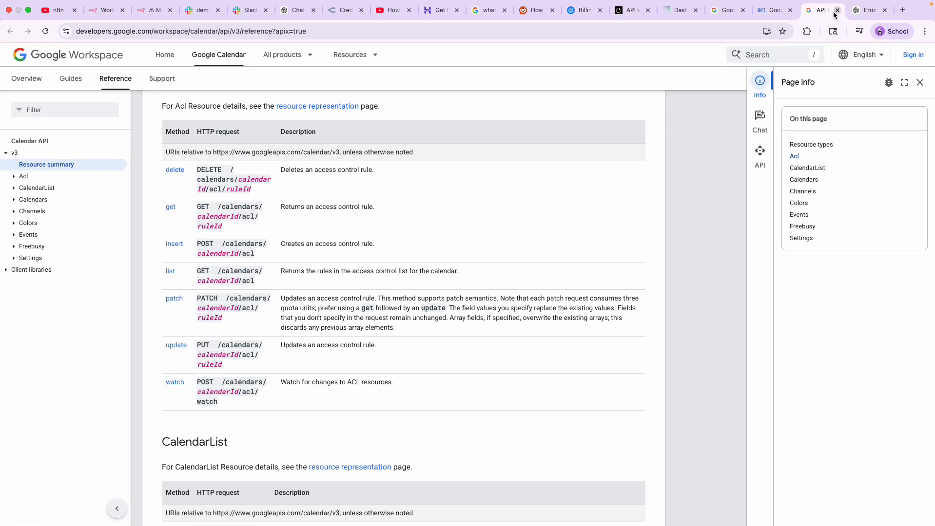
left_click(774, 9)
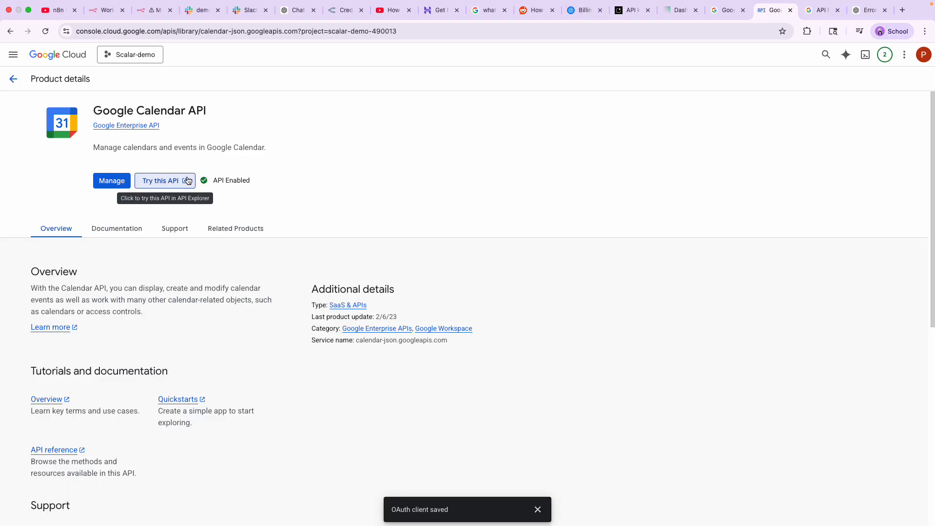
Step: Open the Scalar-demo OAuth client from the project's API credentials and return to the CreateEvent tool in n8n
left_click(13, 54)
mouse_move(80, 278)
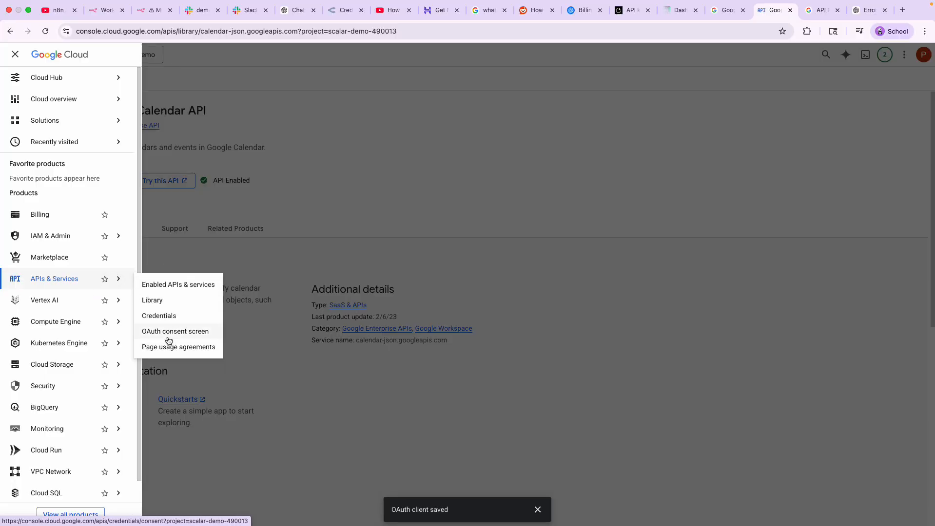
left_click(165, 316)
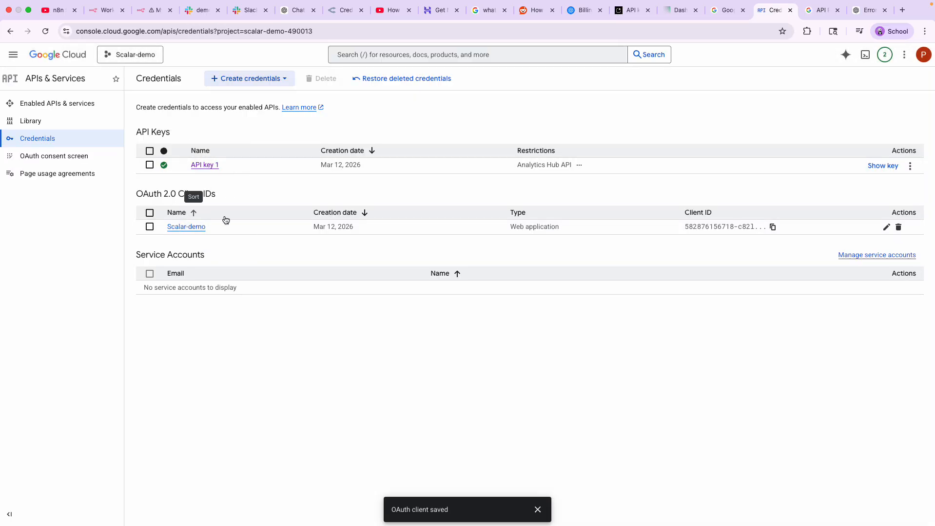
left_click(189, 227)
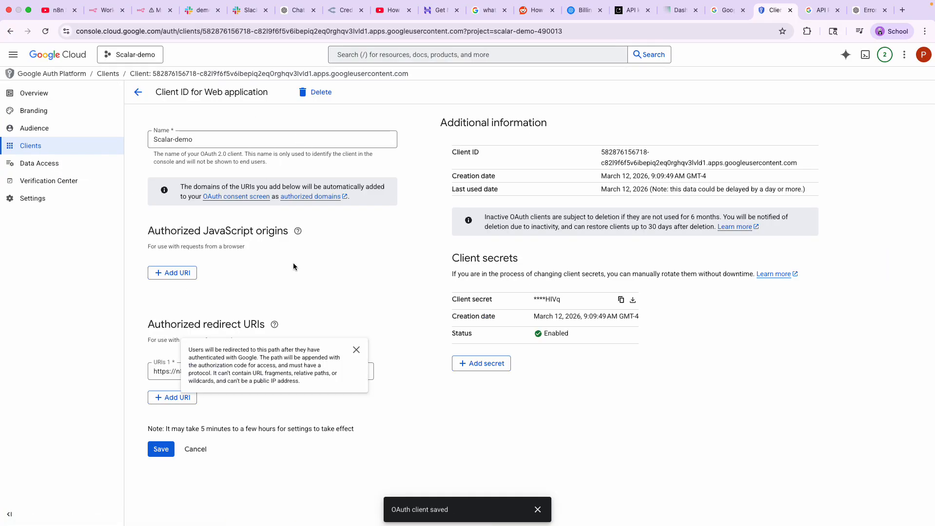
left_click(102, 13)
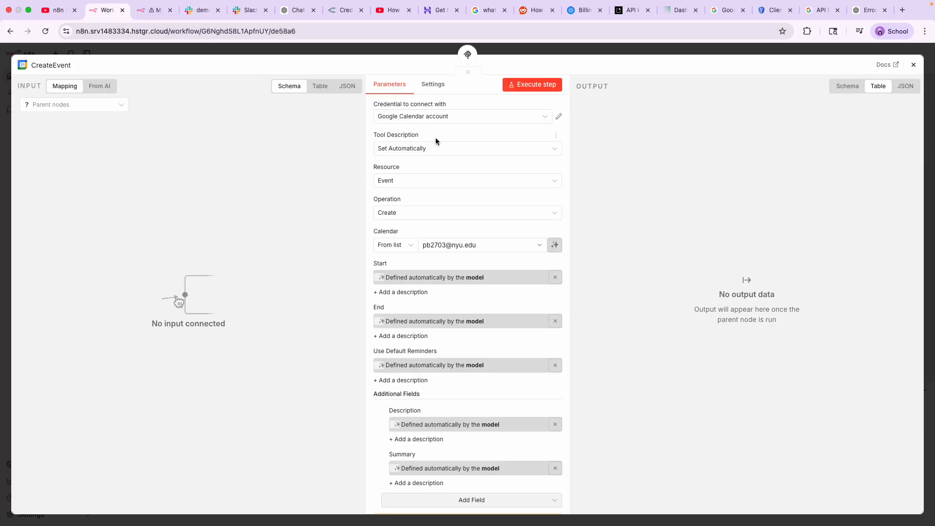
Step: Review the OAuth redirect URL, client ID and client secret fields of the CreateEvent tool's Google Calendar credential, then close it
left_click(558, 117)
scroll(327, 271, "down", 2)
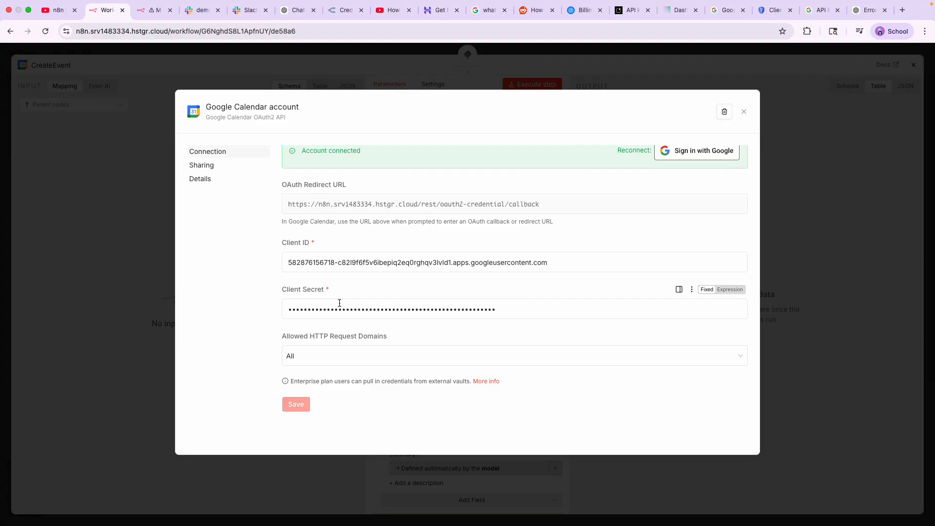
scroll(338, 302, "up", 2)
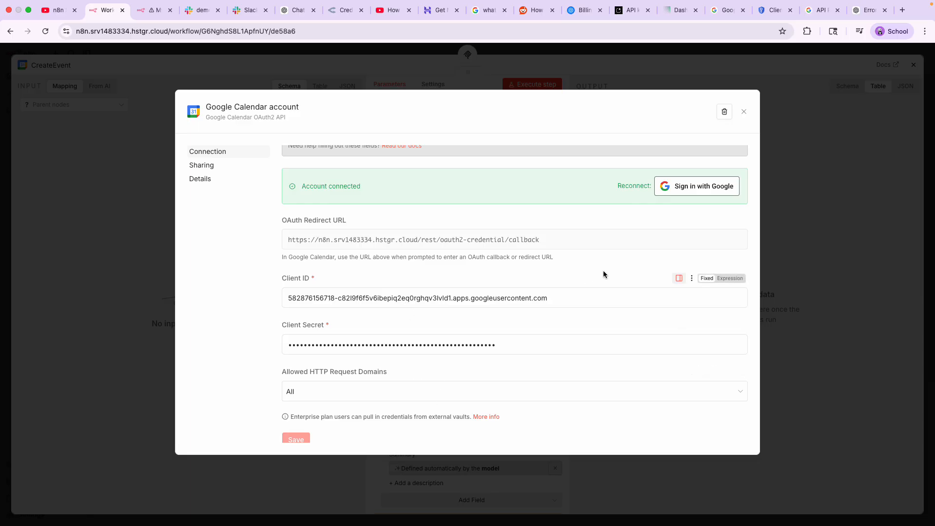
left_click(744, 113)
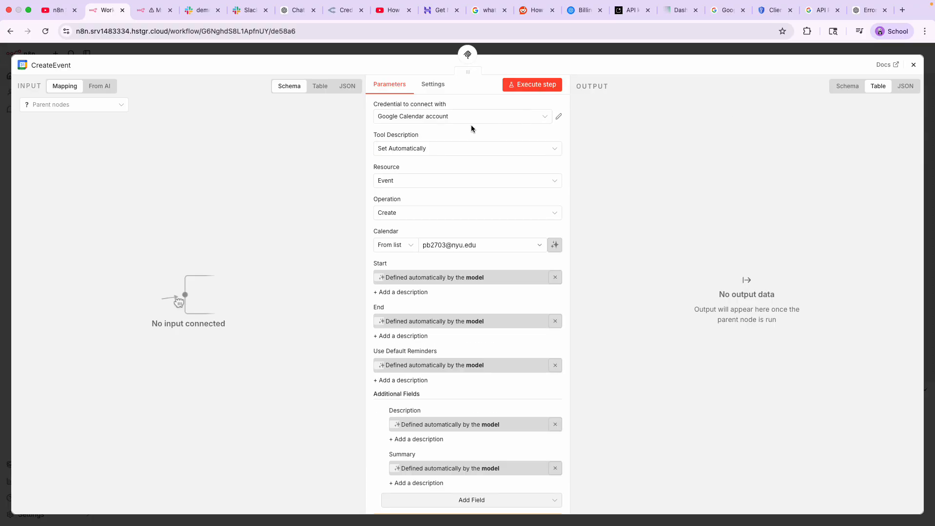
Step: Browse the calendars available for the CreateEvent tool, leaving the selection as it is
scroll(458, 129, "down", 1)
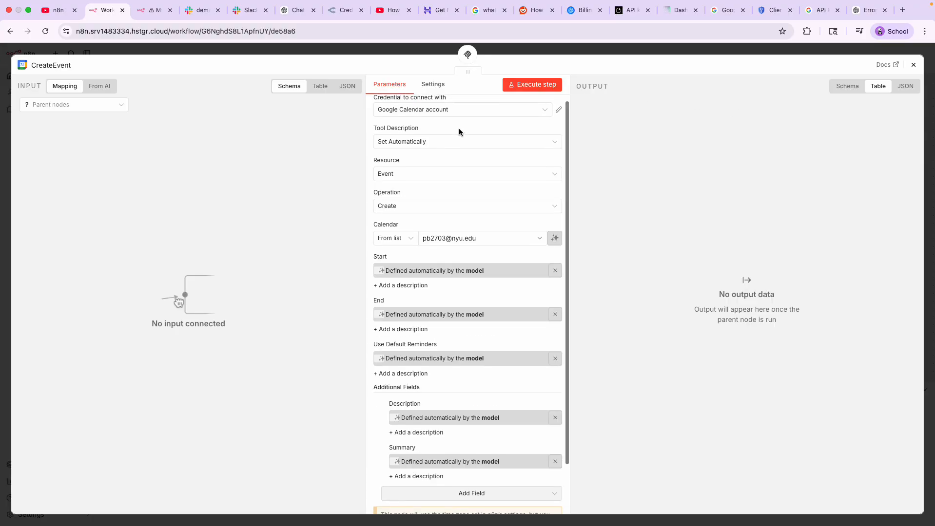
scroll(459, 128, "up", 1)
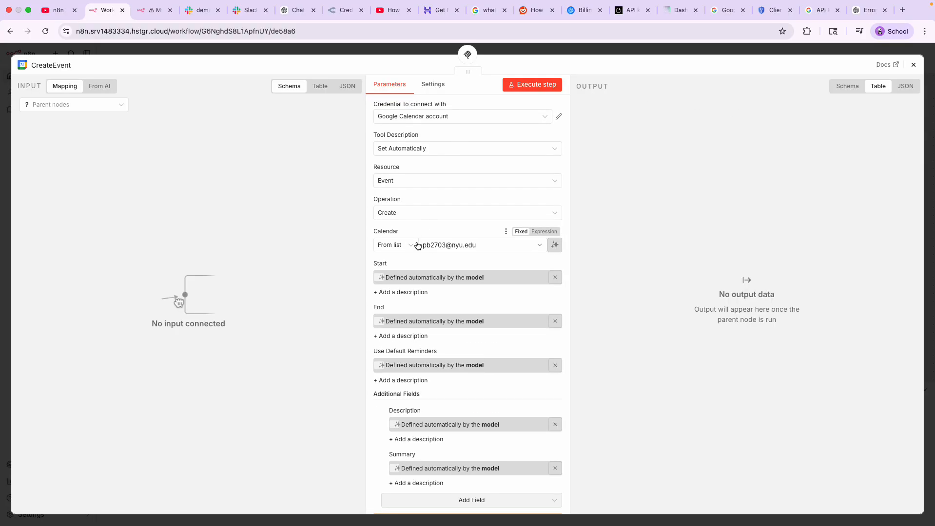
left_click(453, 248)
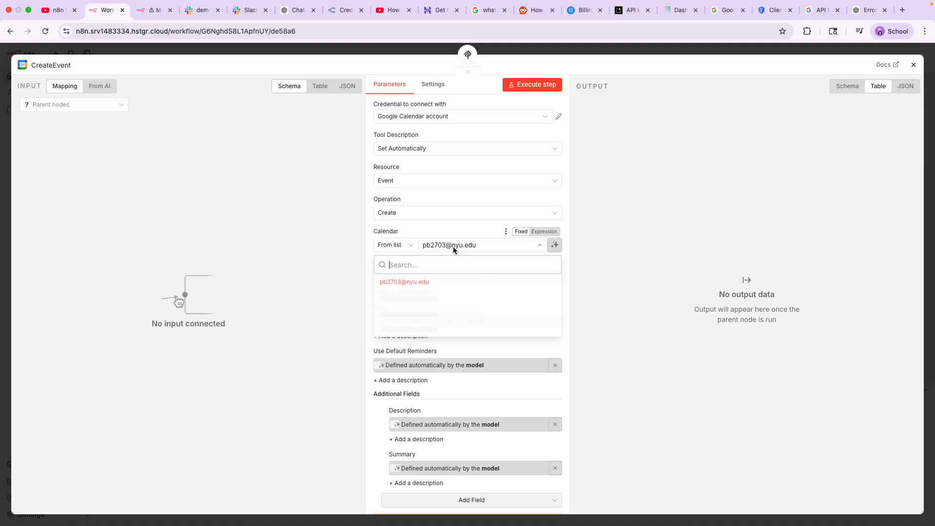
scroll(427, 294, "down", 3)
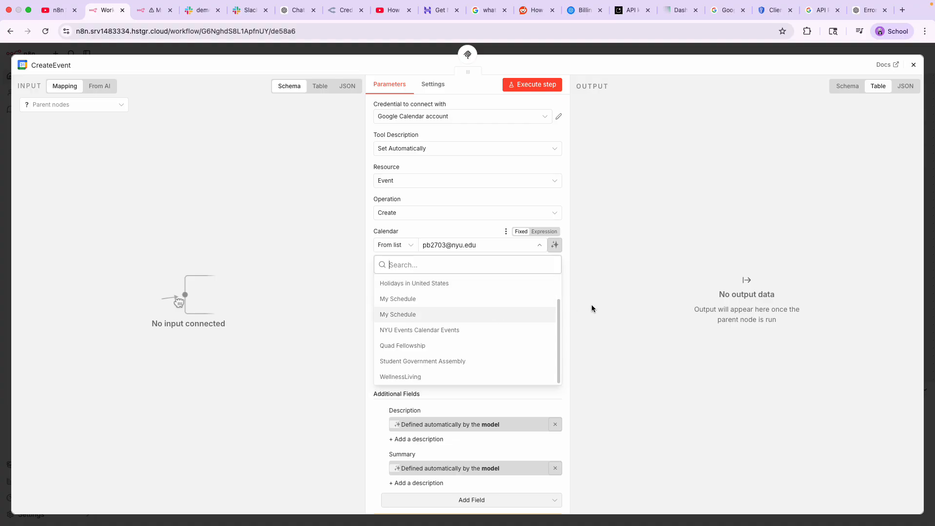
left_click(612, 260)
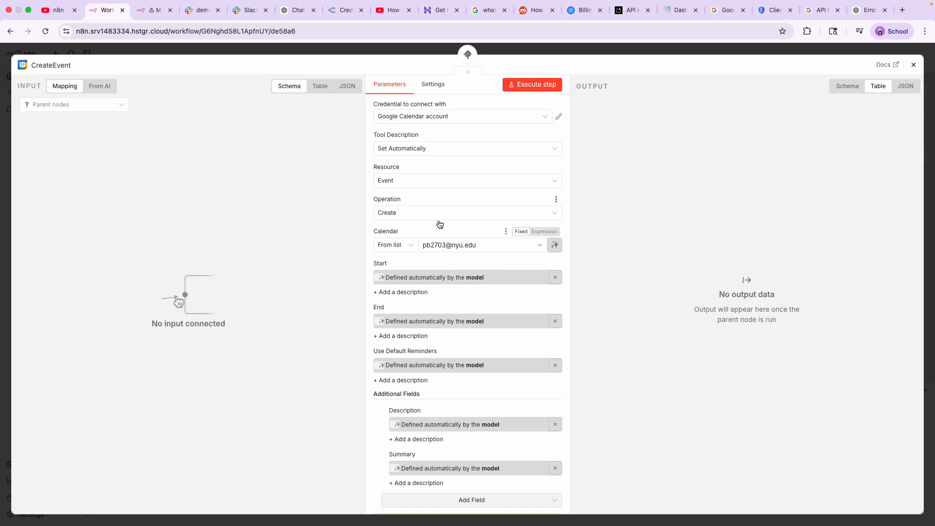
Step: Switch the Start field off model-defined input and back on, then close the CreateEvent tool
scroll(481, 236, "down", 2)
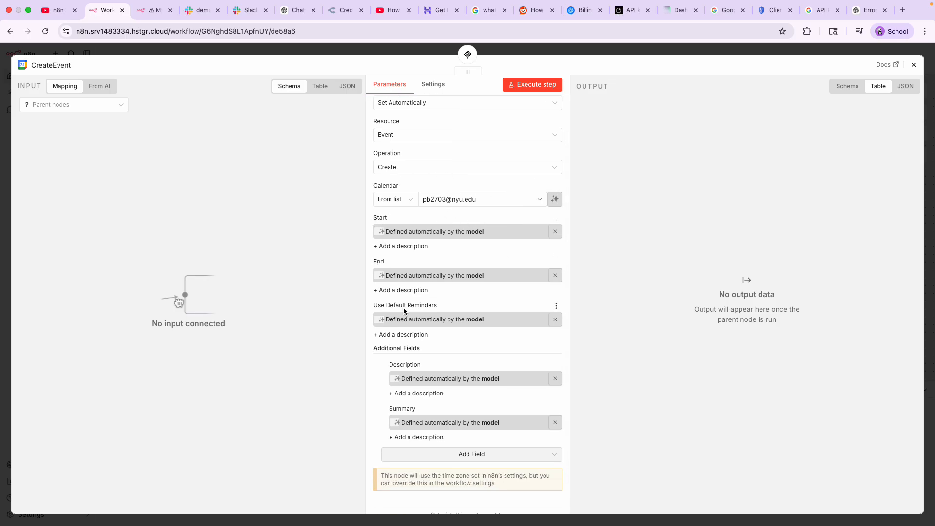
left_click(556, 232)
left_click(585, 234)
left_click(555, 232)
scroll(485, 255, "down", 1)
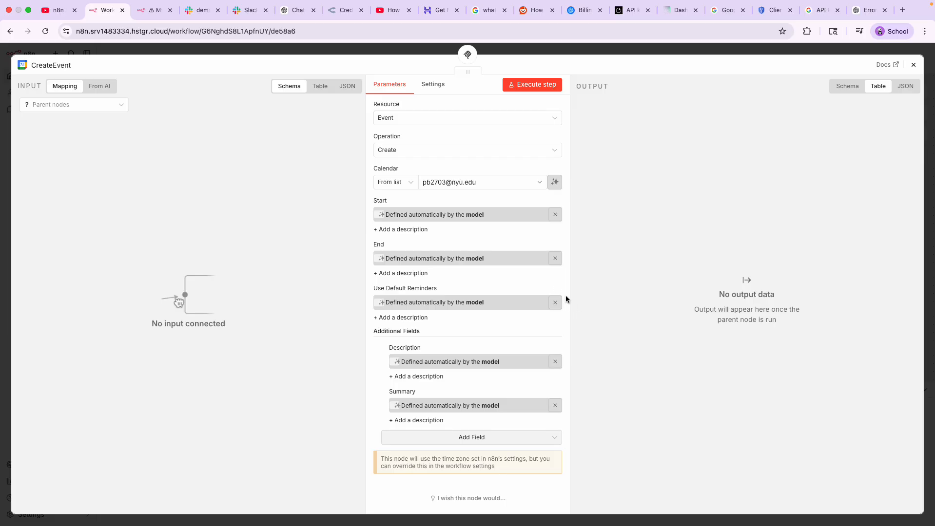
left_click(912, 65)
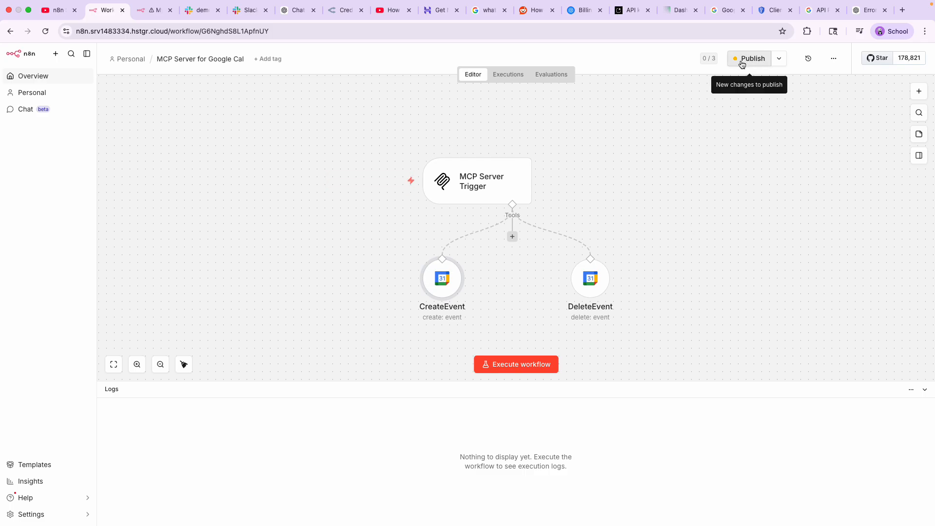
Step: Show the production MCP URL of the MCP Server Trigger and return to the workflow canvas
double_click(505, 174)
left_click(450, 123)
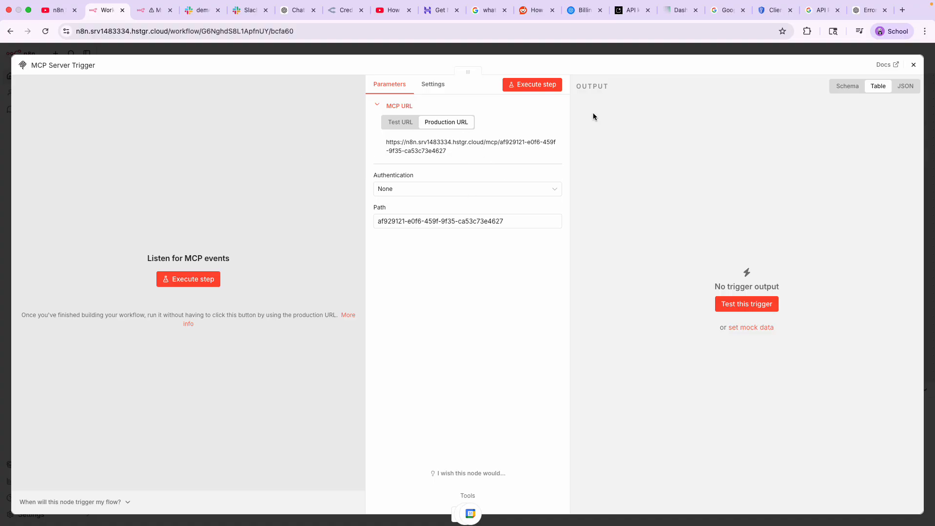
left_click(911, 67)
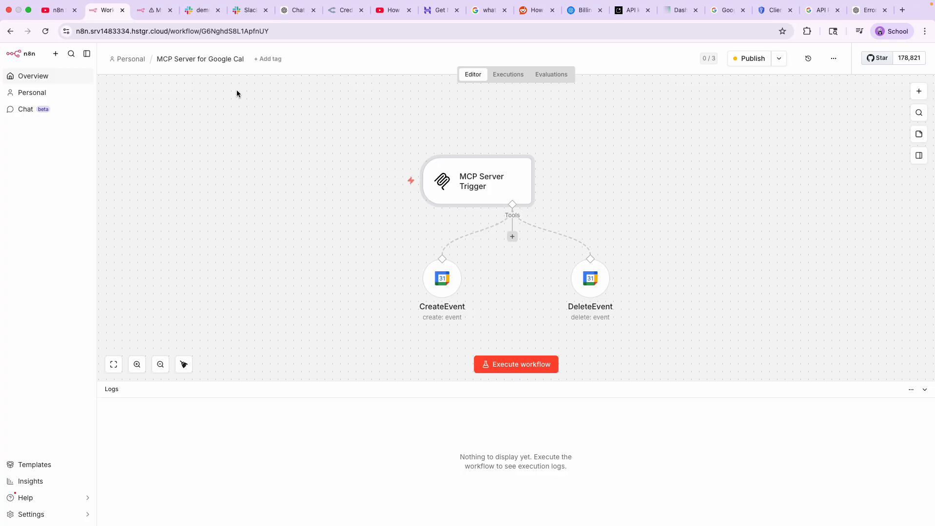
Step: Open the MCP Client / Agent for Google Cal workflow and inspect the settings of its chat message trigger
left_click(46, 81)
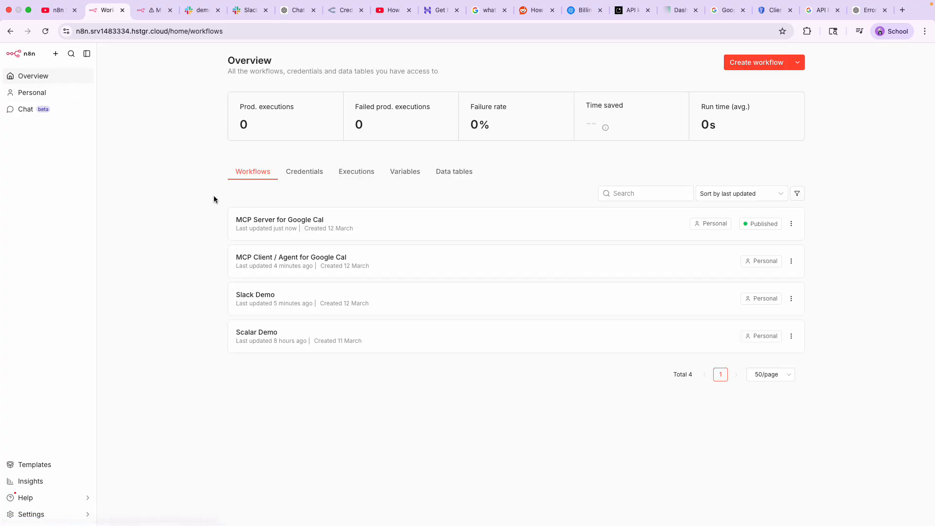
left_click(269, 256)
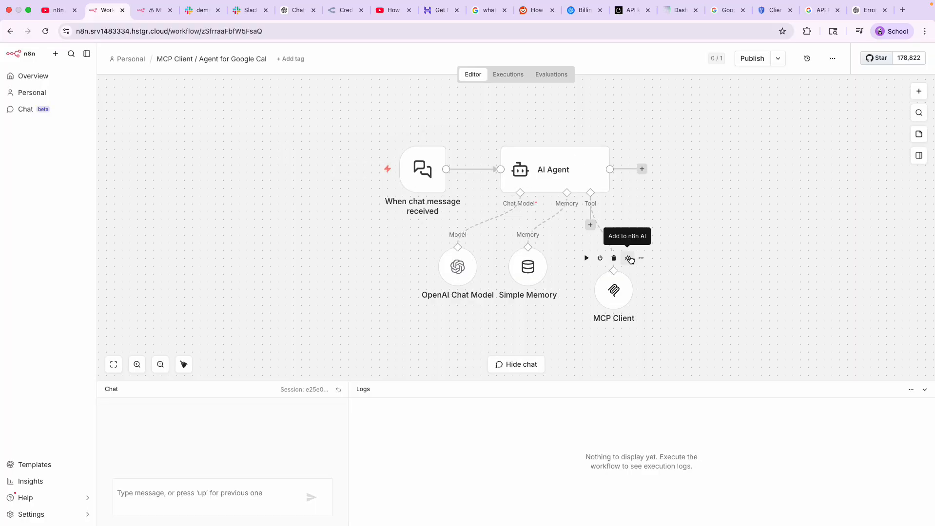
mouse_move(396, 162)
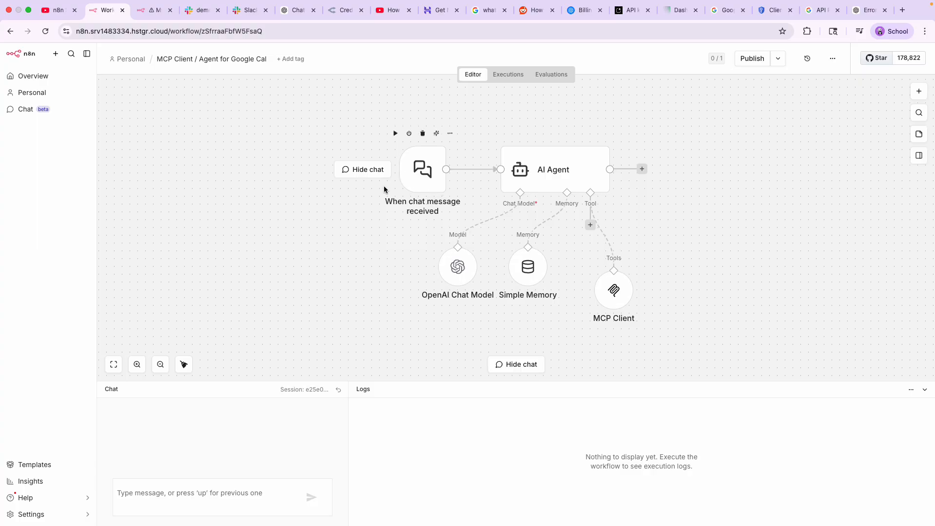
mouse_move(436, 179)
double_click(423, 170)
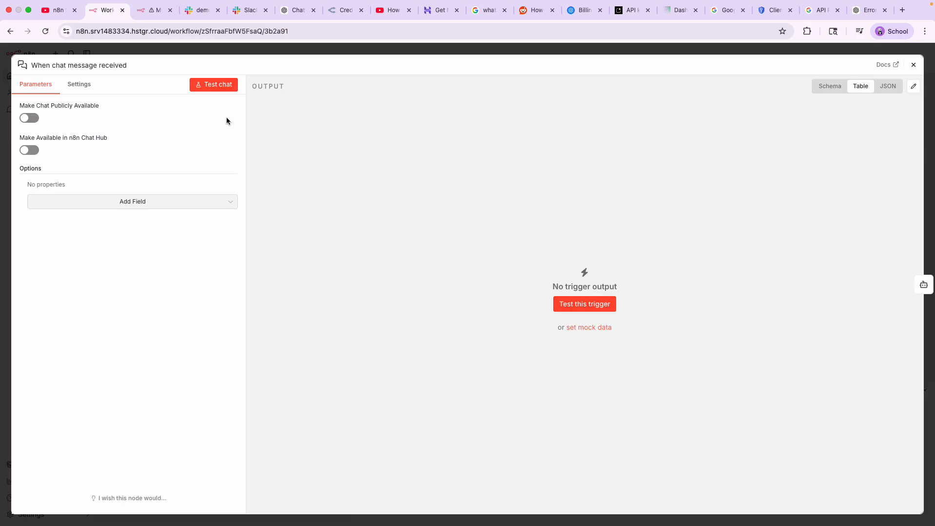
left_click(912, 64)
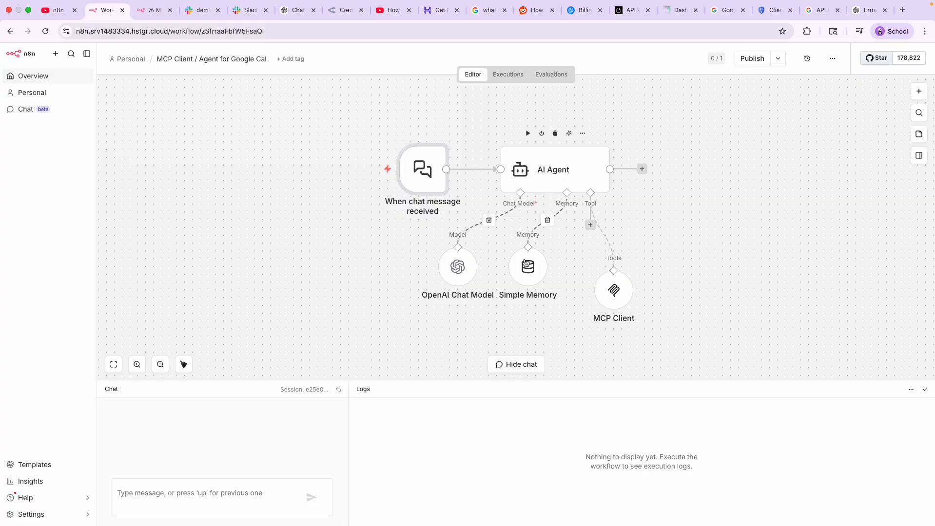
Step: Open the AI Agent node's System Message in the full expression editor
double_click(570, 168)
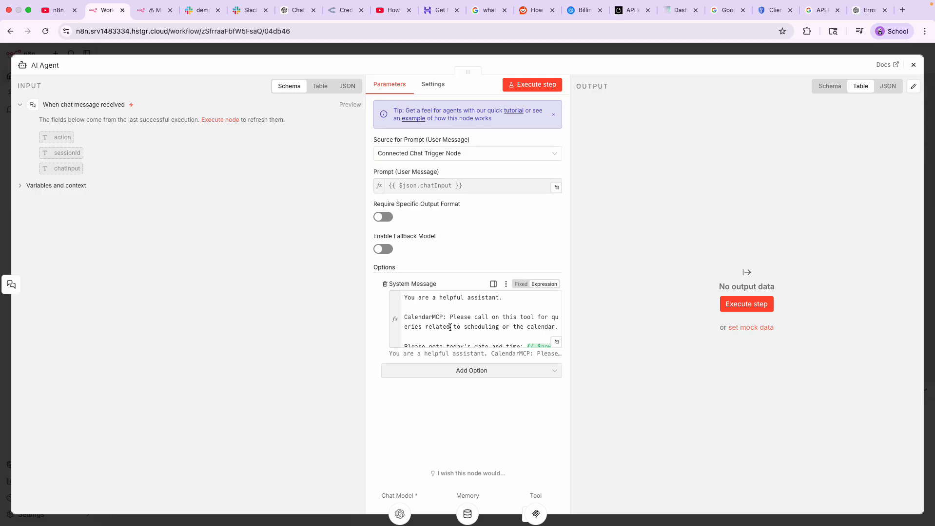
scroll(450, 327, "down", 2)
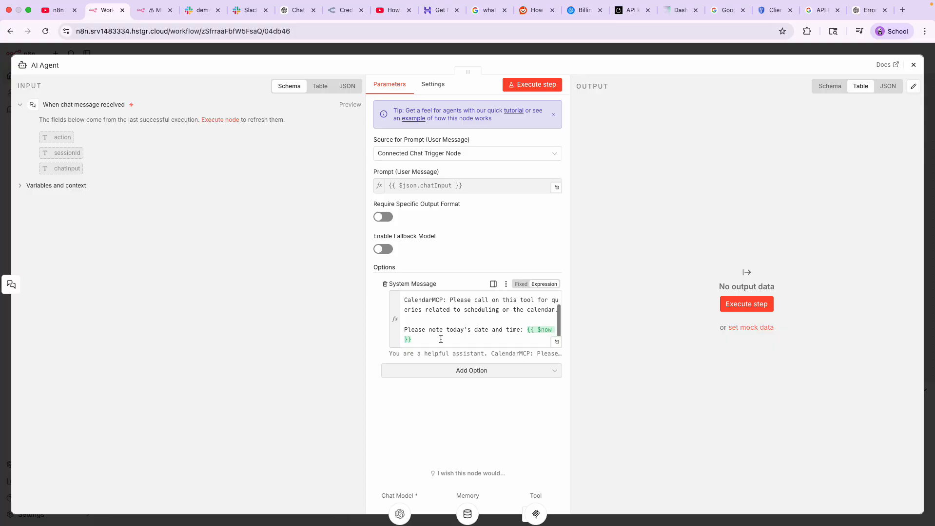
left_click_drag(406, 331, 497, 339)
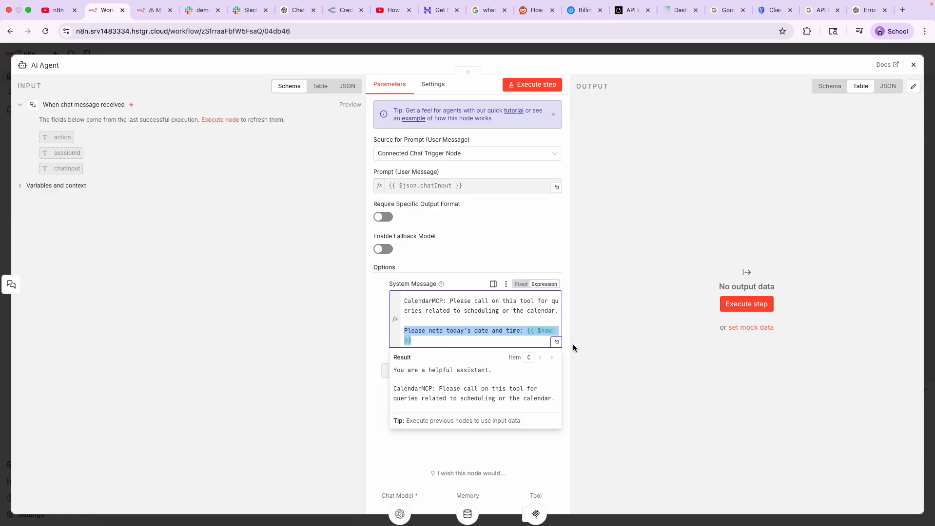
left_click(556, 342)
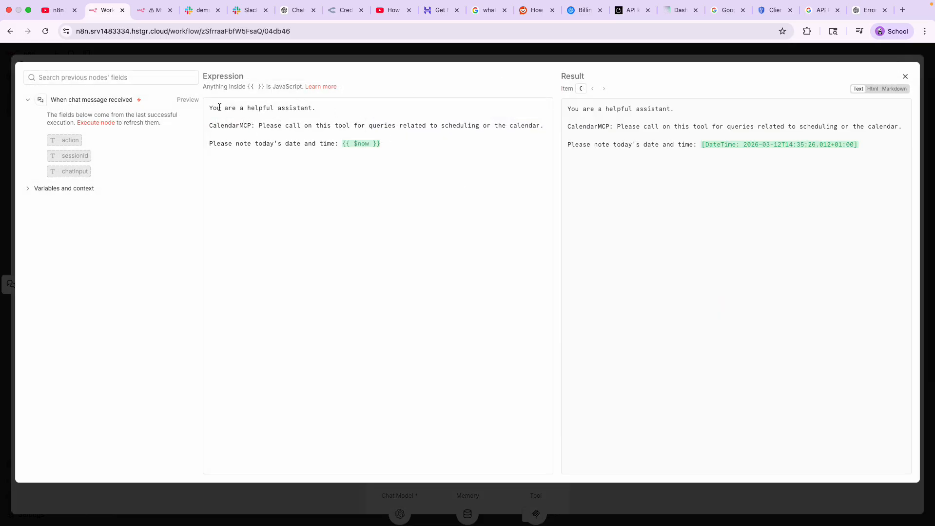
Step: Examine the system message's CalendarMCP instruction and how {{ $now }} resolves, then return to the workflow canvas
left_click_drag(210, 108, 390, 146)
left_click(390, 146)
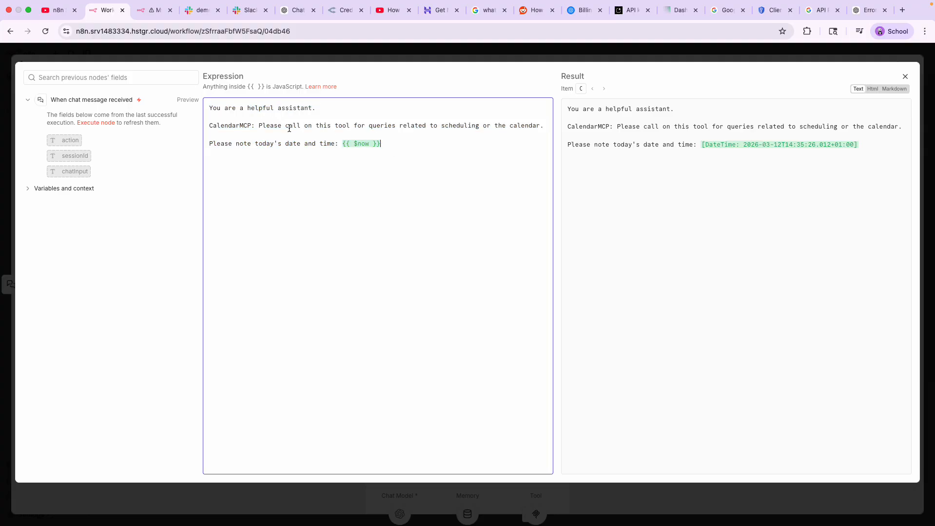
left_click(227, 120)
left_click_drag(212, 143, 269, 144)
left_click(385, 144)
left_click(269, 144)
left_click_drag(860, 145, 702, 144)
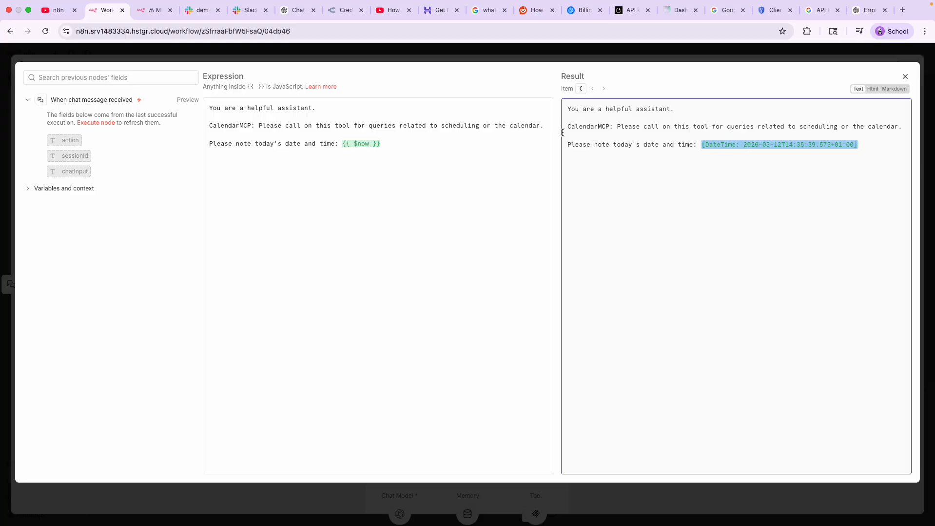
left_click(905, 77)
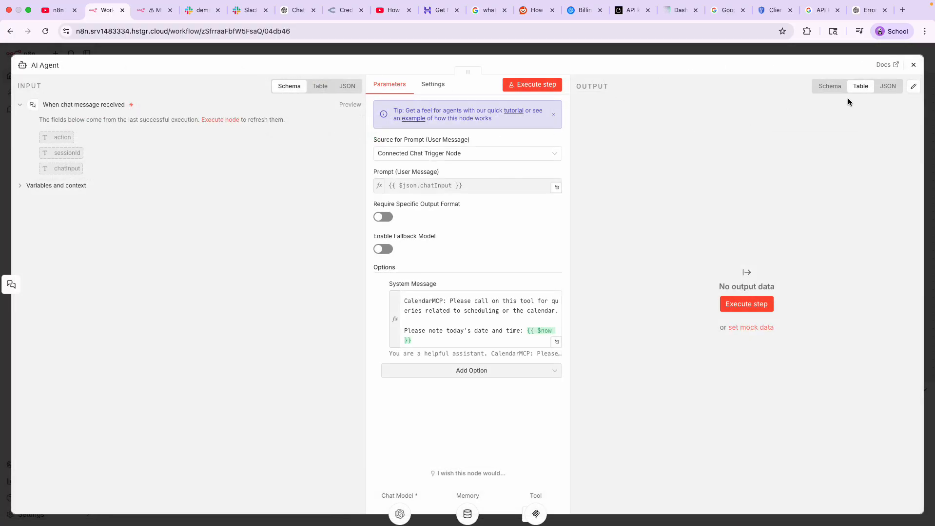
left_click(913, 64)
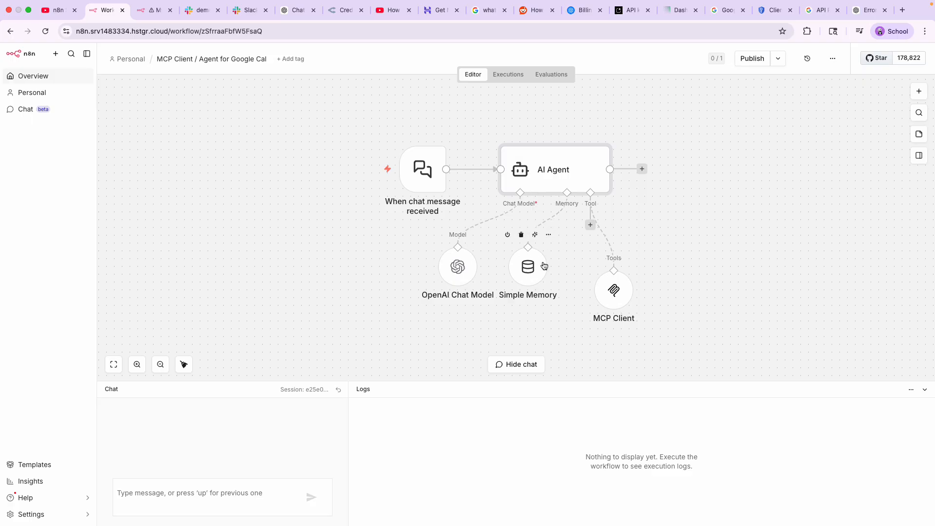
Step: Open the MCP Client node, then copy the MCP Server Trigger's test URL from the server workflow in the other browser tab
double_click(615, 292)
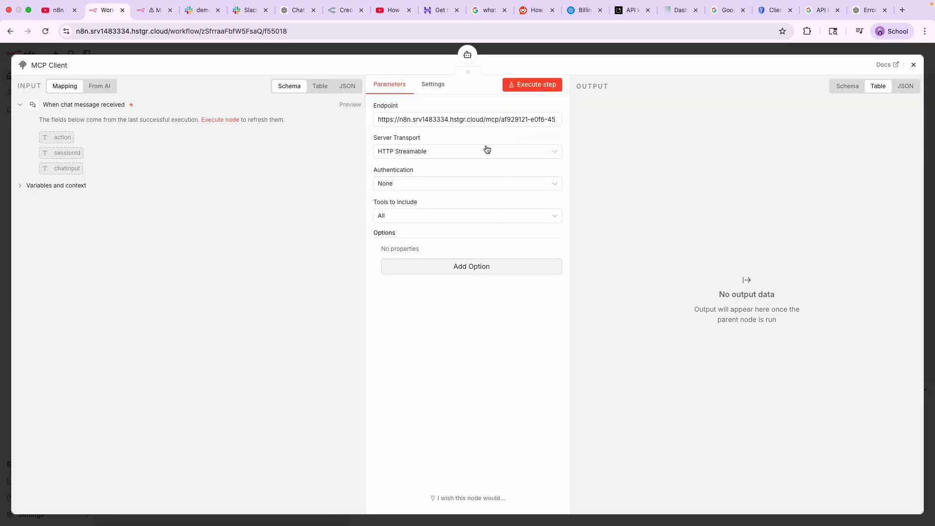
left_click(386, 120)
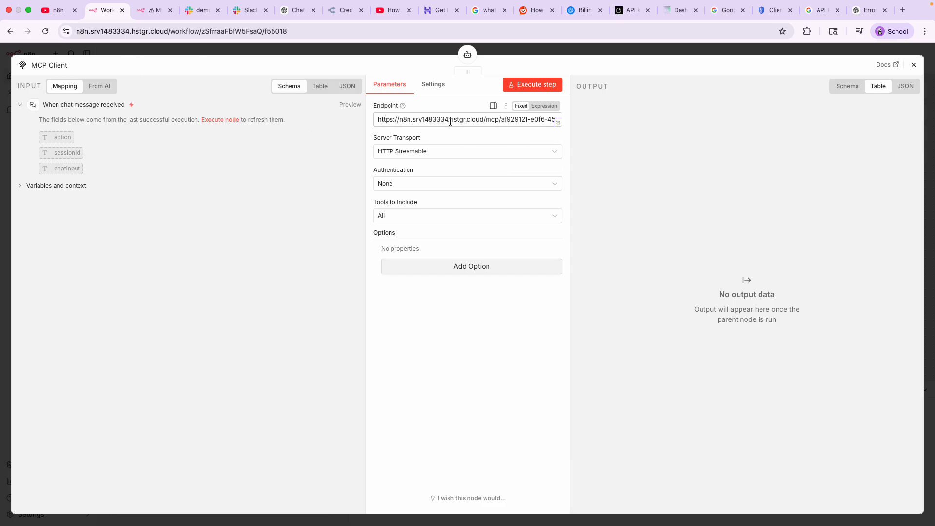
left_click(154, 12)
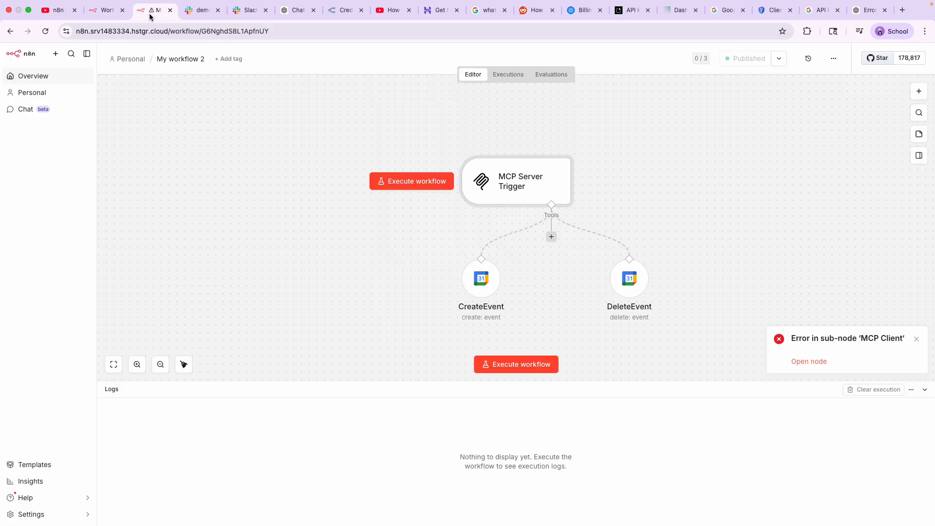
double_click(532, 180)
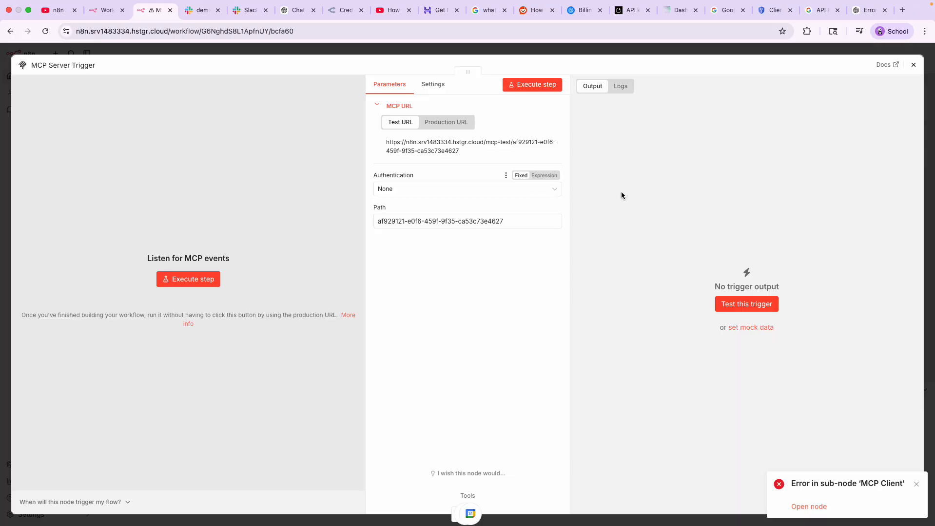
left_click(916, 484)
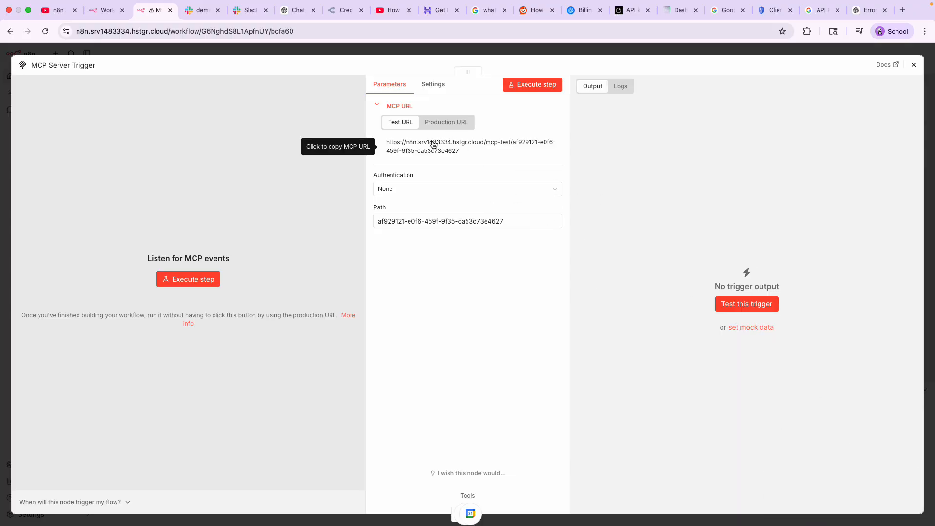
left_click_drag(460, 151, 378, 138)
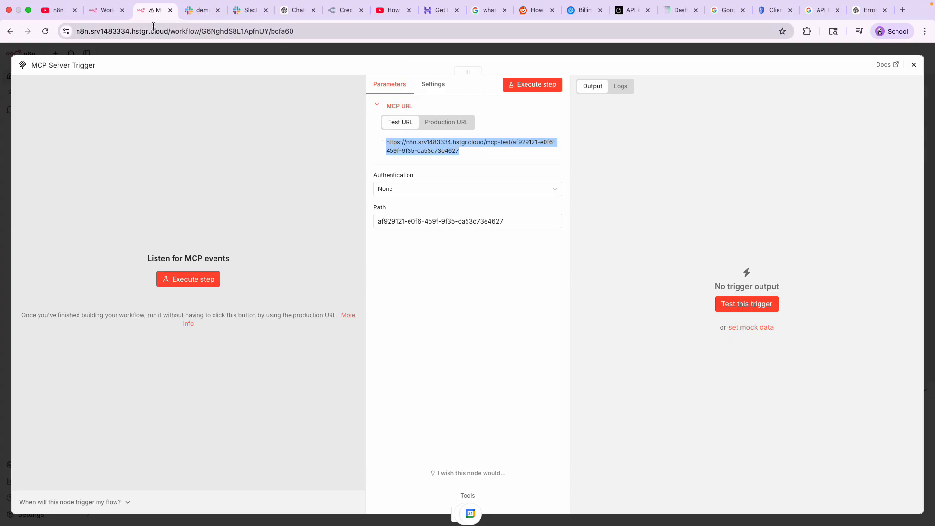
Step: Replace the MCP Client's endpoint with the copied test URL and set Tools to Include to Selected
left_click(105, 11)
double_click(420, 120)
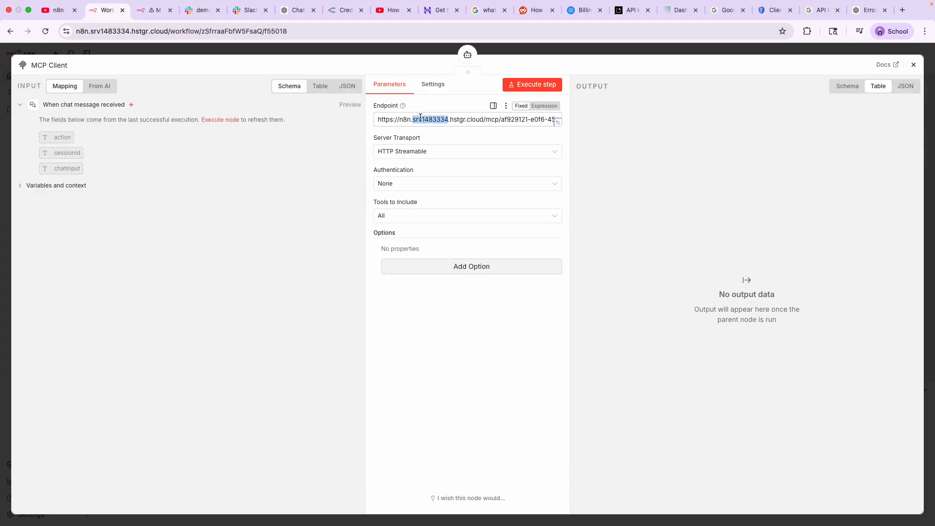
key("super+a")
key("super+v")
left_click(473, 315)
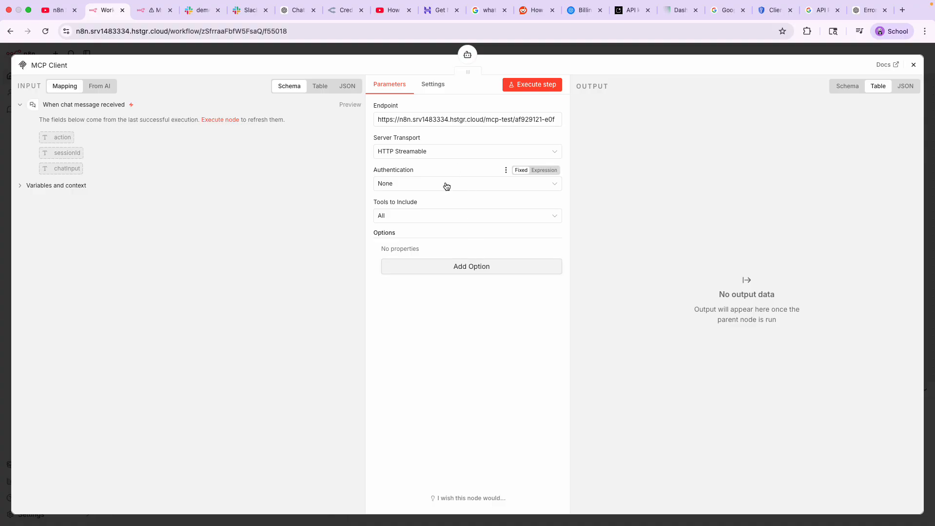
left_click(409, 216)
left_click(409, 269)
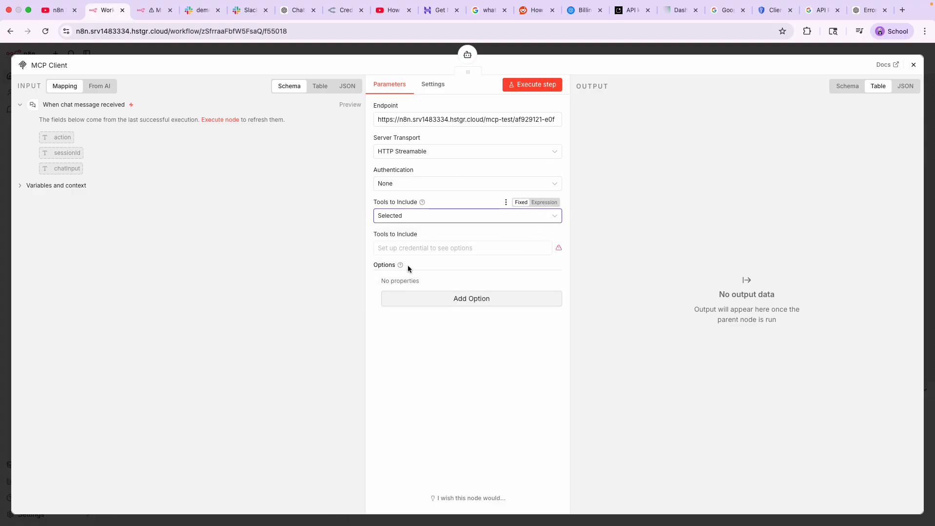
Step: Check the issue on the MCP Client's tool list, then copy the MCP Server Trigger's production URL from the server workflow in the other browser tab
mouse_move(560, 249)
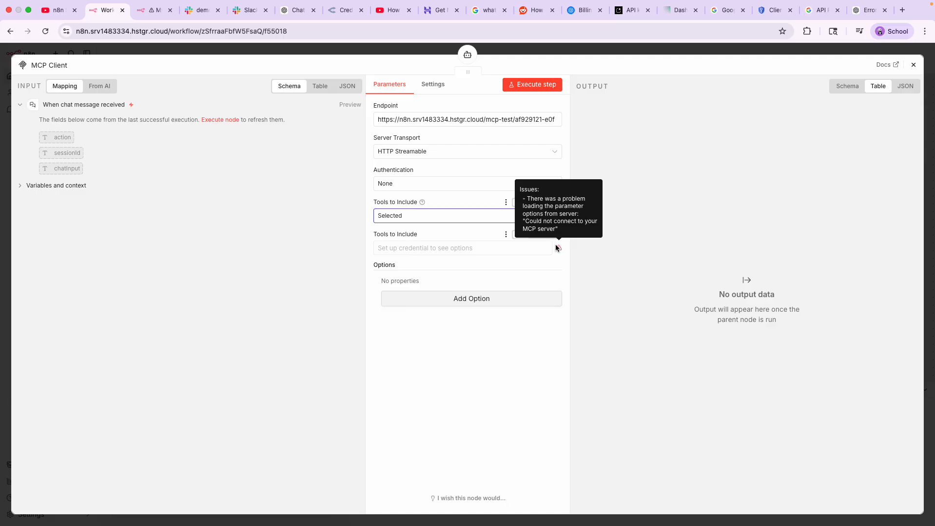
left_click(146, 10)
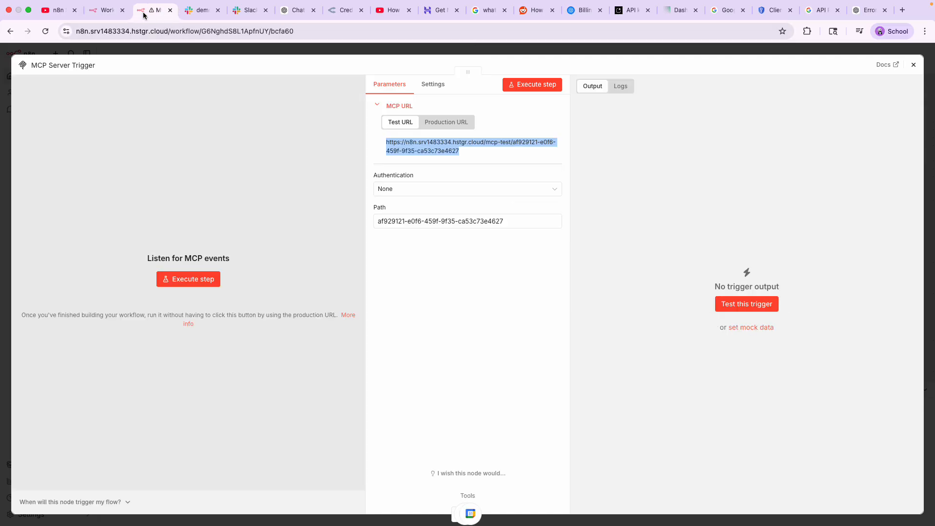
left_click(444, 123)
left_click(379, 146)
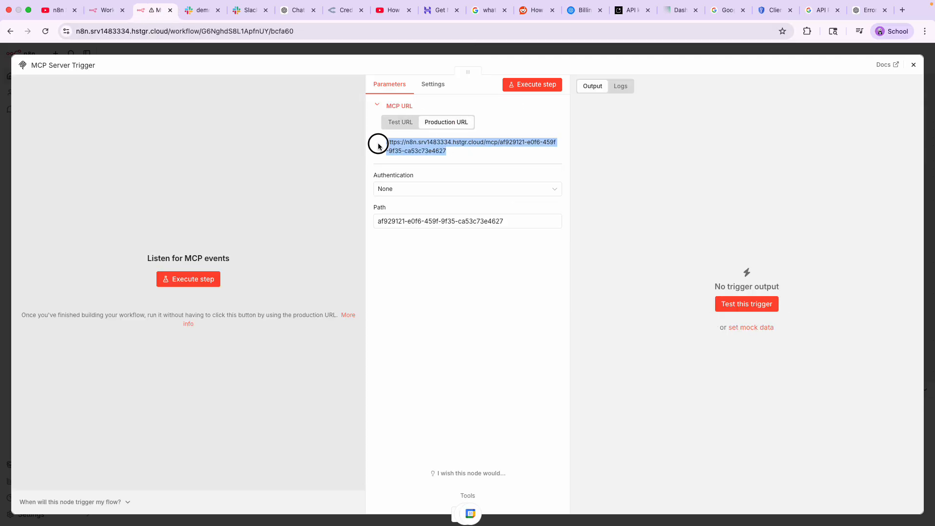
Step: Back in the MCP Client node, set Tools to Include to All and replace the endpoint with the copied production URL
left_click(107, 10)
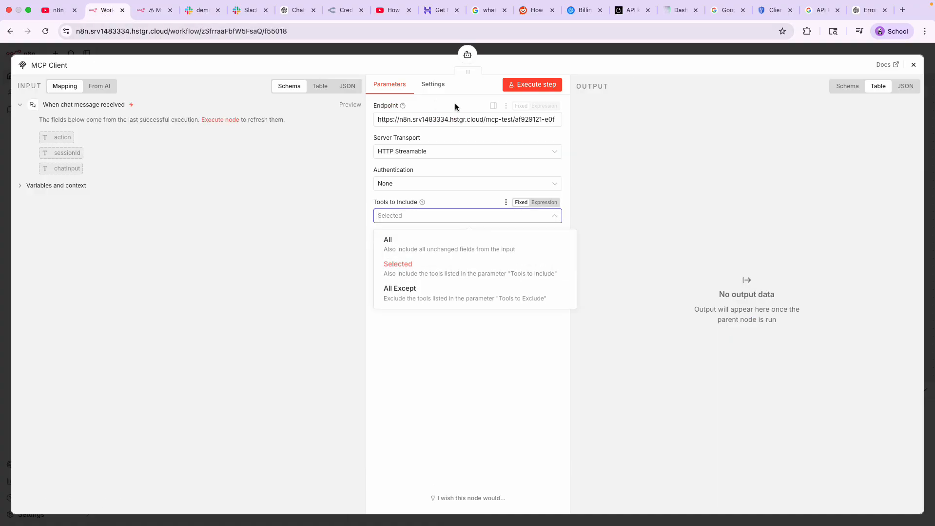
left_click(401, 240)
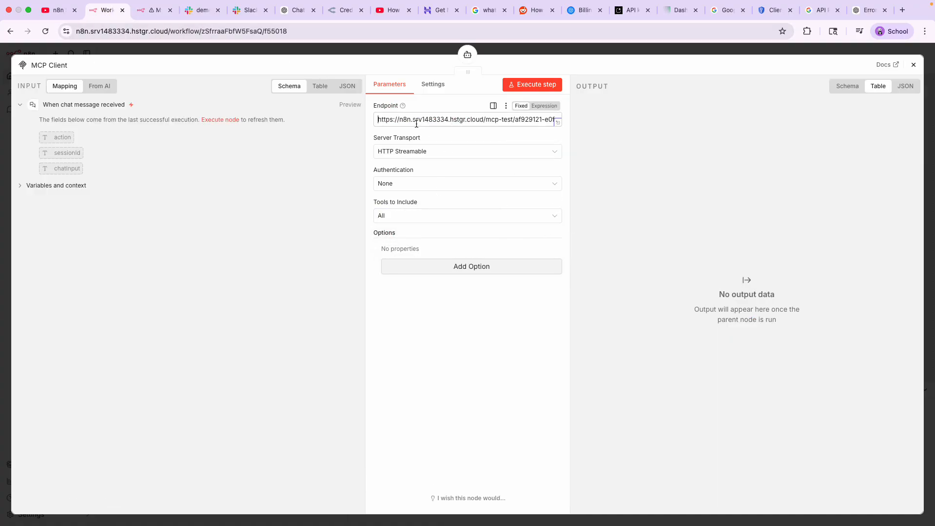
triple_click(416, 122)
key("cmd+v")
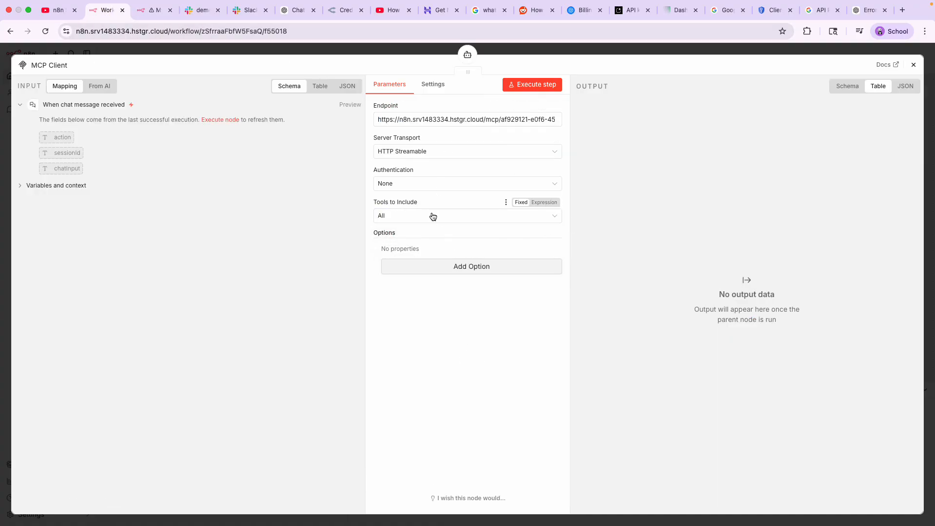
Step: Set Tools to Include to Selected and view the list of tools offered by the MCP server without choosing any
left_click(419, 221)
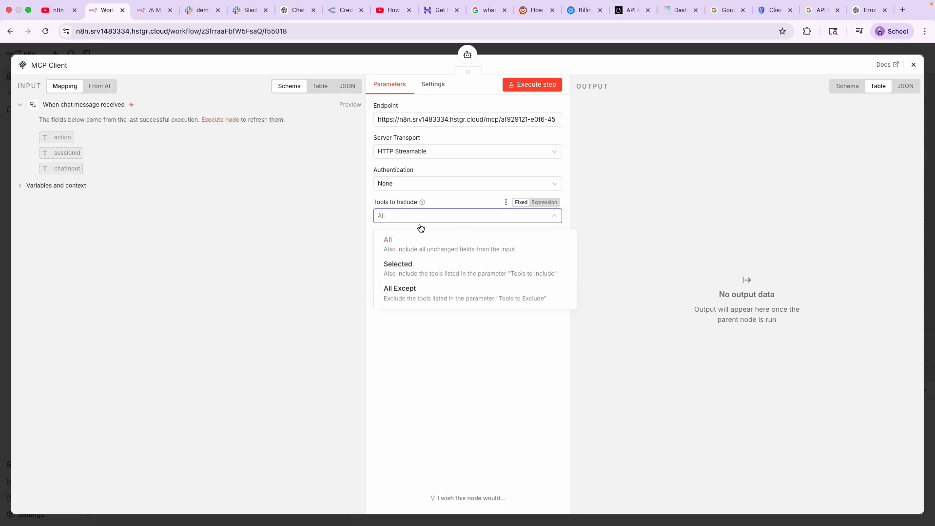
left_click(418, 270)
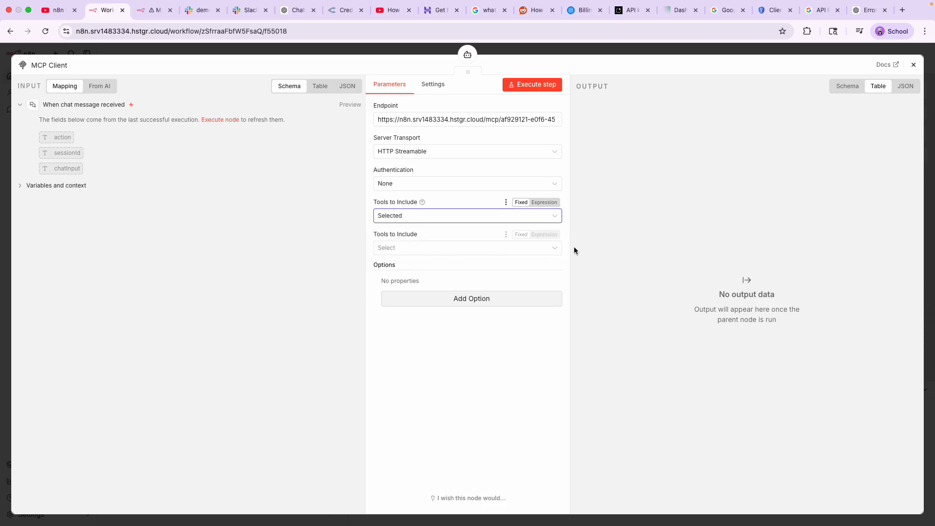
left_click(536, 248)
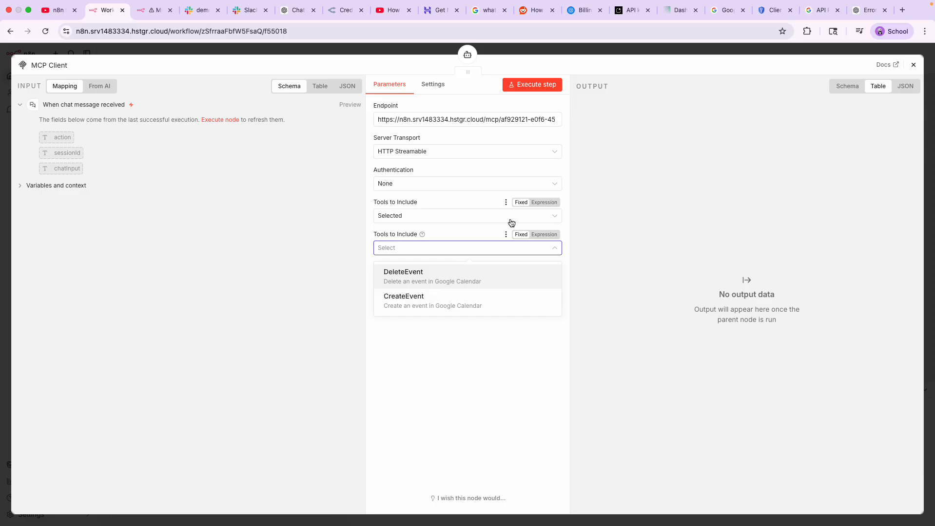
left_click(595, 227)
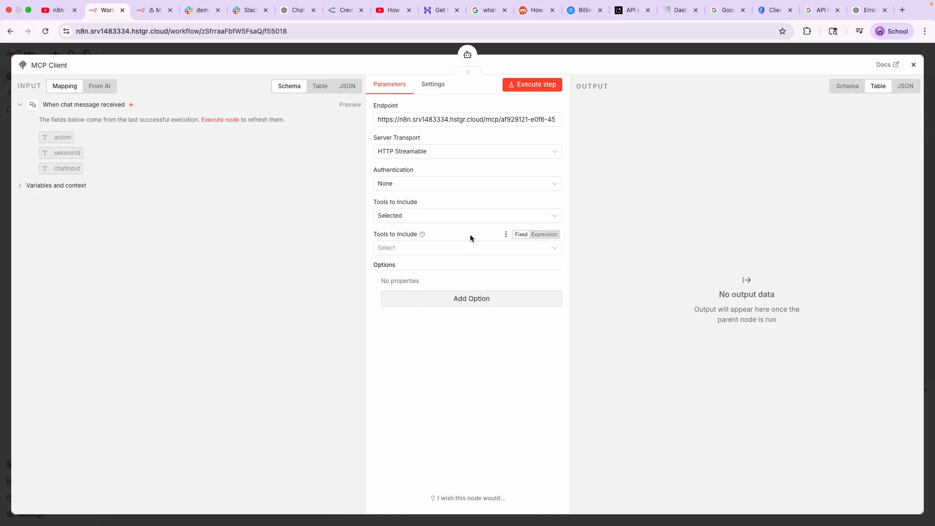
Step: Set the MCP Client's Tools to Include to All and return to the workflow canvas
left_click(478, 217)
left_click(445, 242)
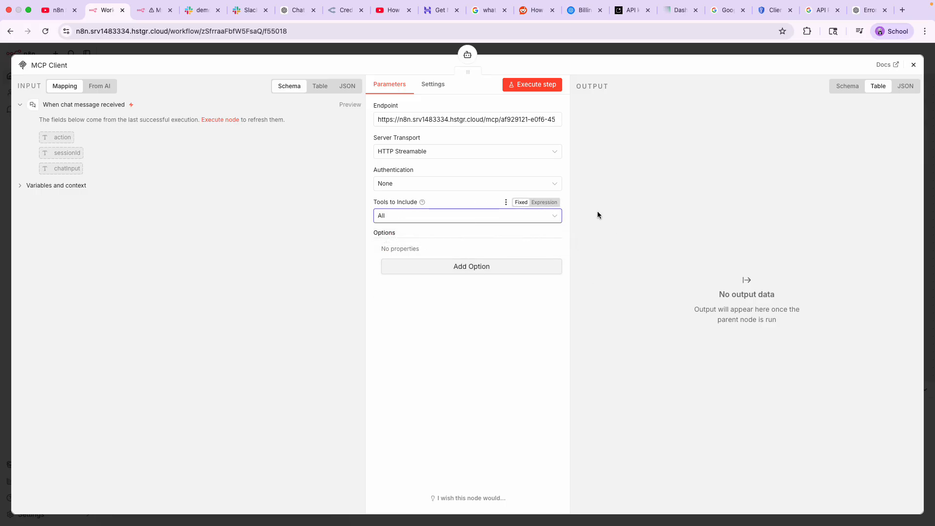
left_click(912, 65)
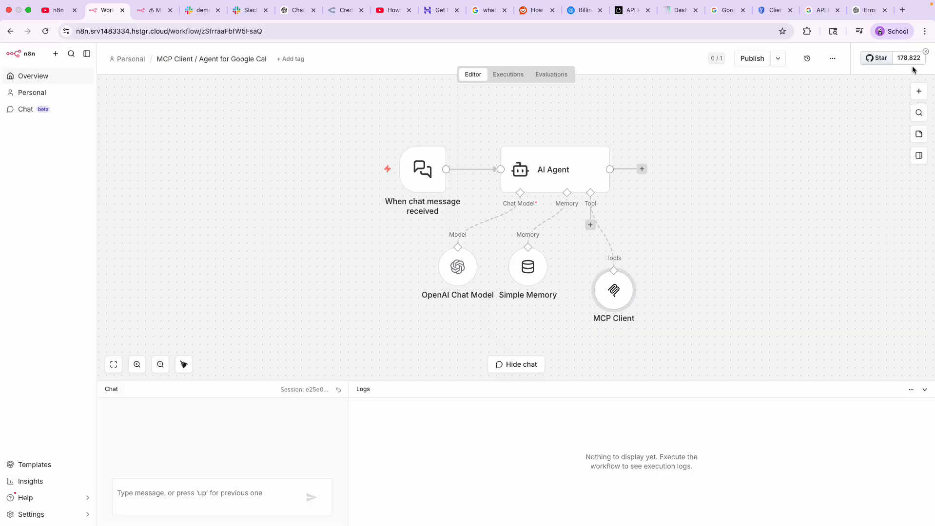